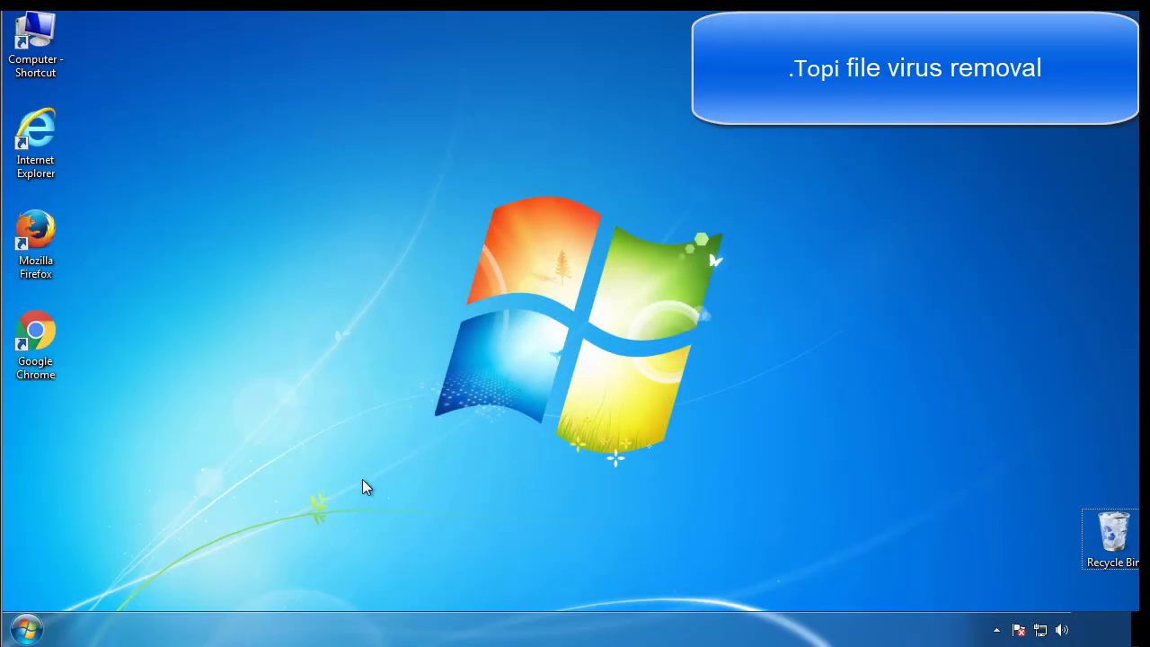
Run msconfig, enable Safe boot with the Minimal option, and restart the computer to apply it.
{"action": "left_click", "coordinate": [27, 629]}
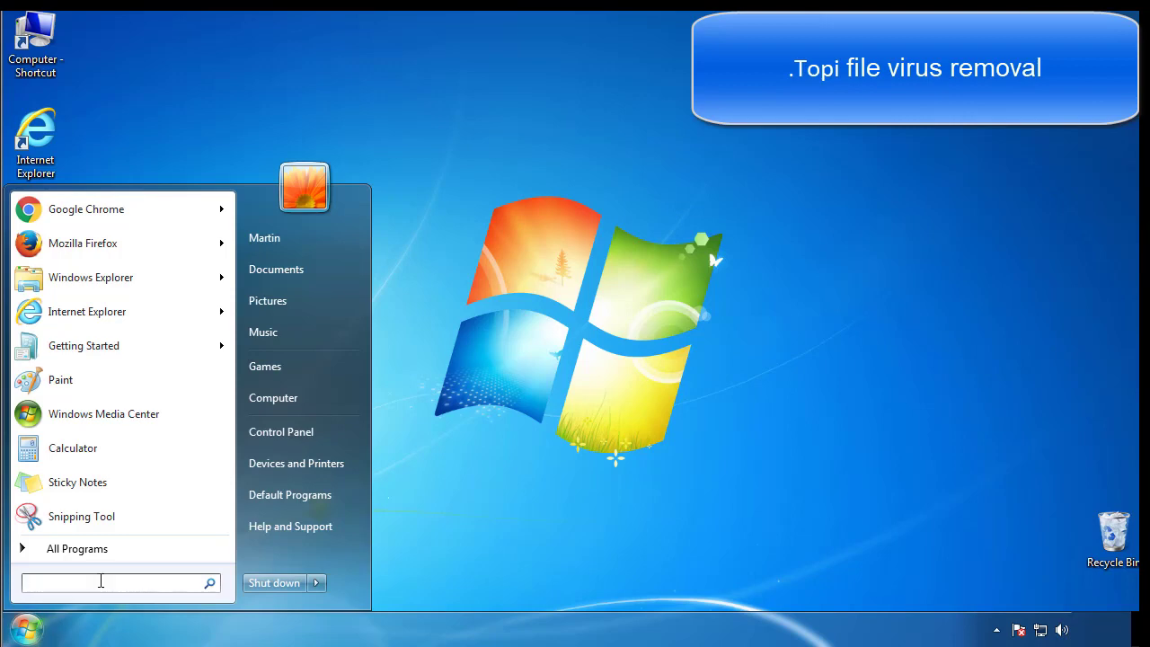
{"action": "type", "text": "msconfig"}
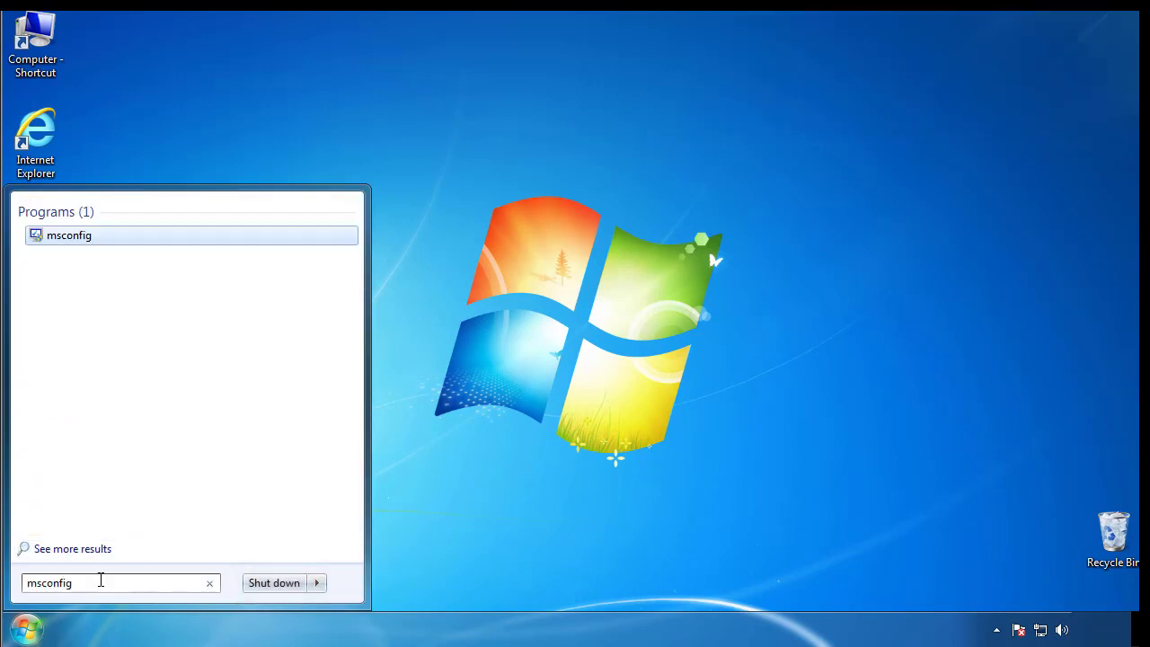
{"action": "key", "text": "Return"}
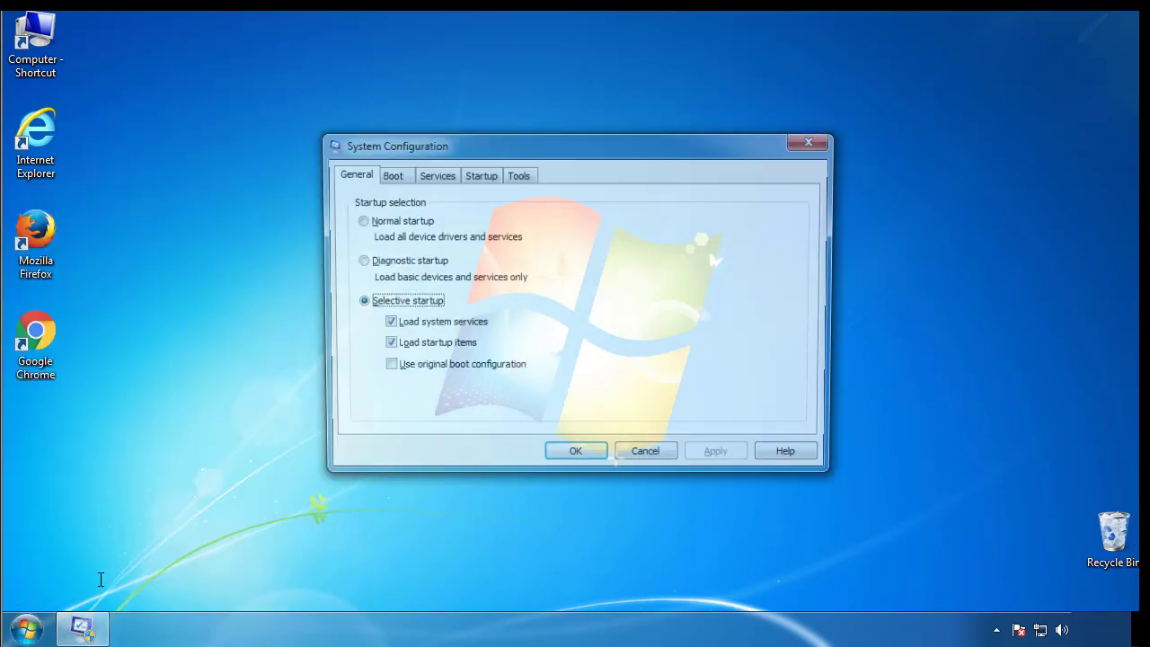
{"action": "left_click", "coordinate": [389, 176]}
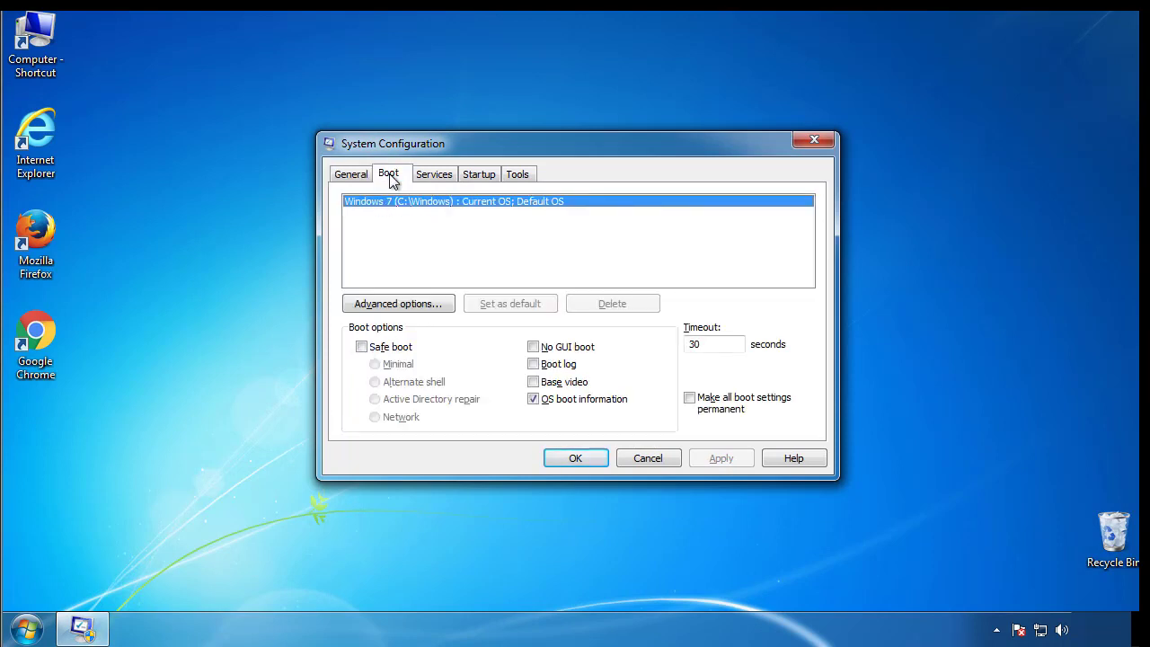
{"action": "left_click", "coordinate": [361, 347]}
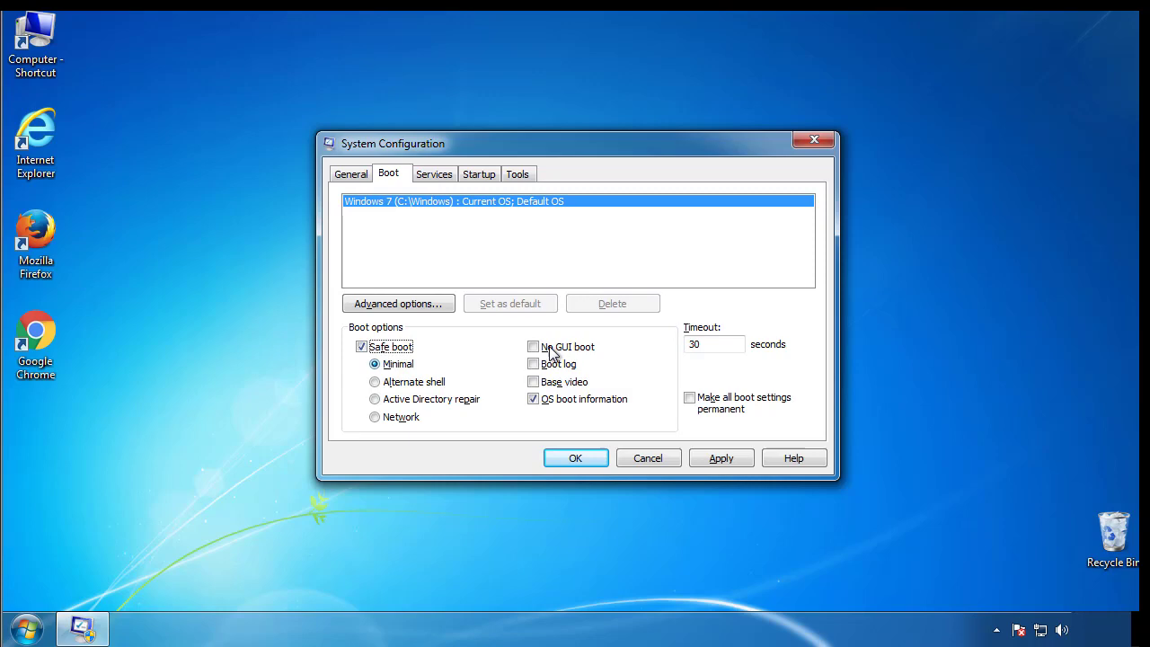
{"action": "left_click", "coordinate": [592, 464]}
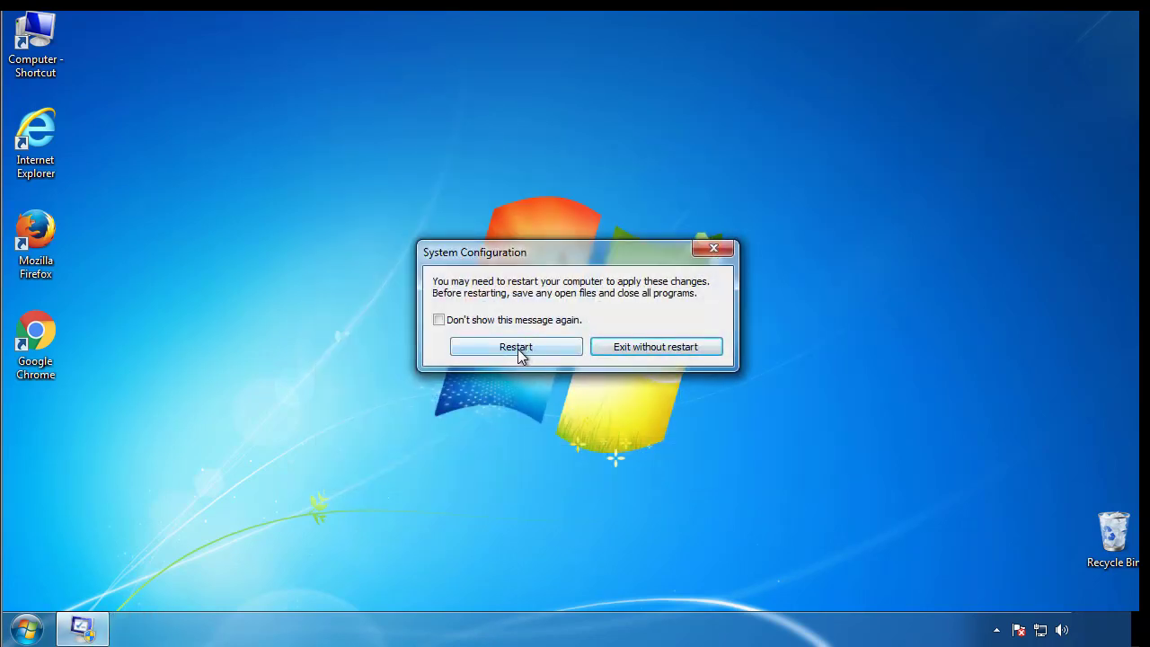
{"action": "left_click", "coordinate": [518, 350]}
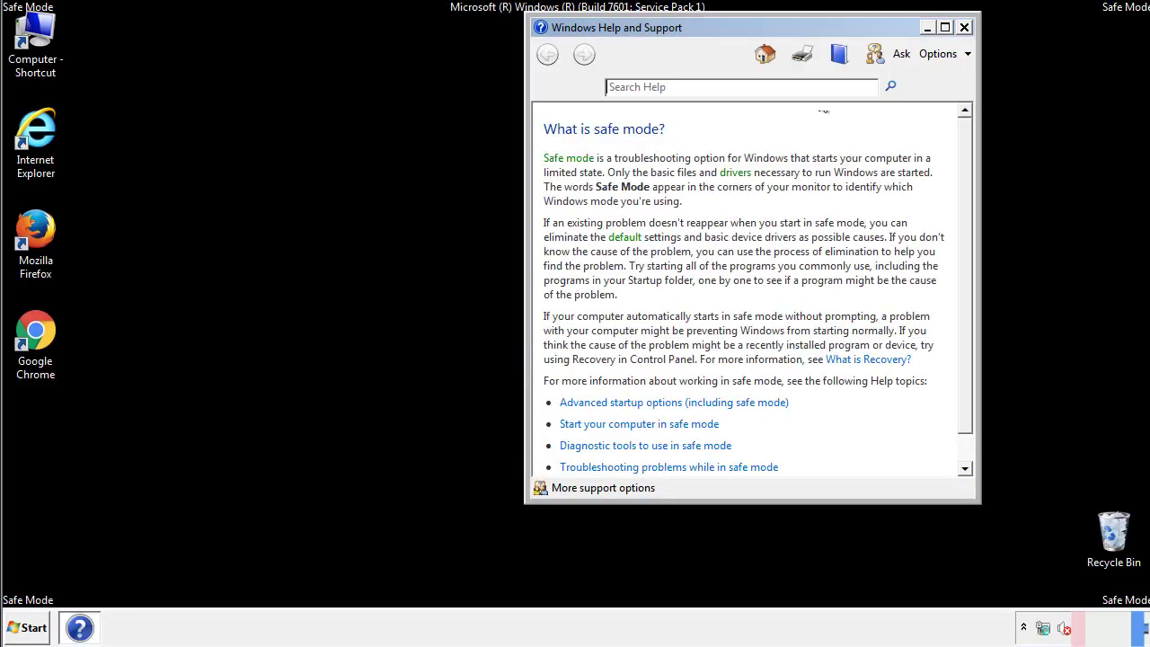
Close the safe mode help and apply "Show hidden files, folders, and drives" in Control Panel's Folder Options.
{"action": "left_click", "coordinate": [964, 27]}
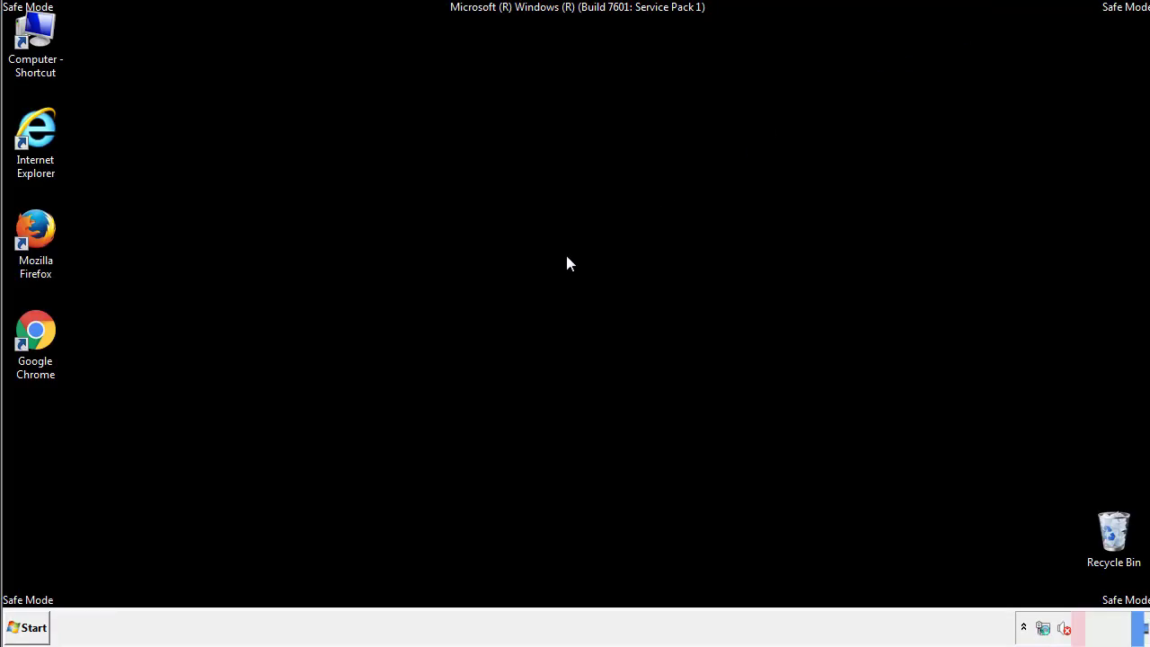
{"action": "left_click", "coordinate": [34, 626]}
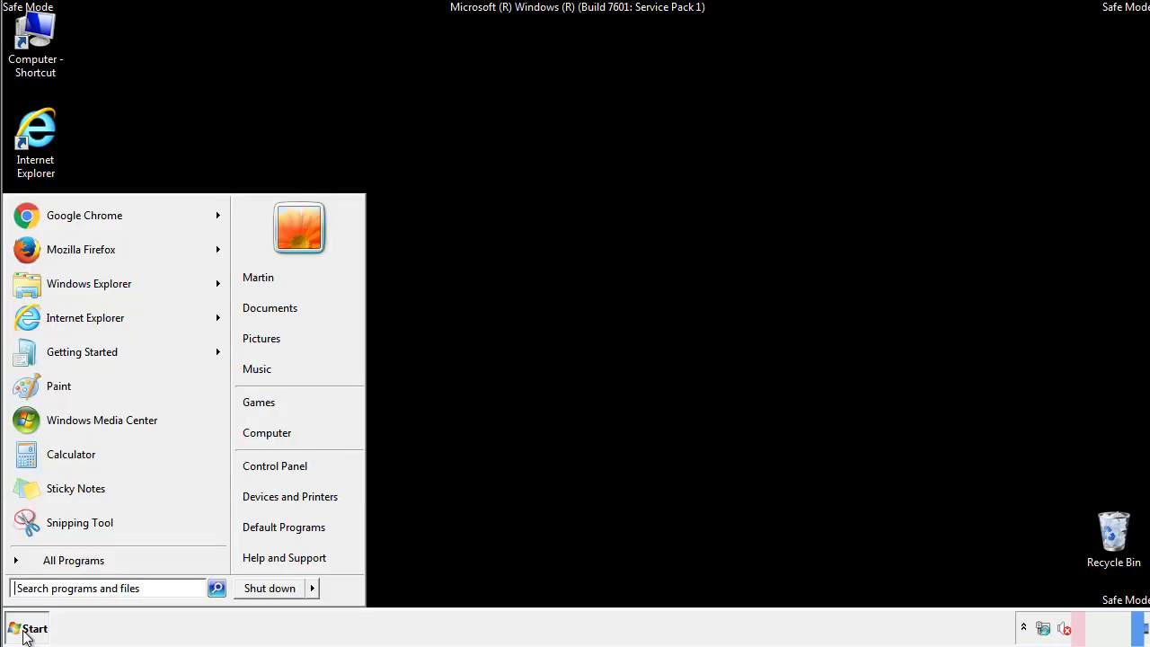
{"action": "left_click", "coordinate": [288, 463]}
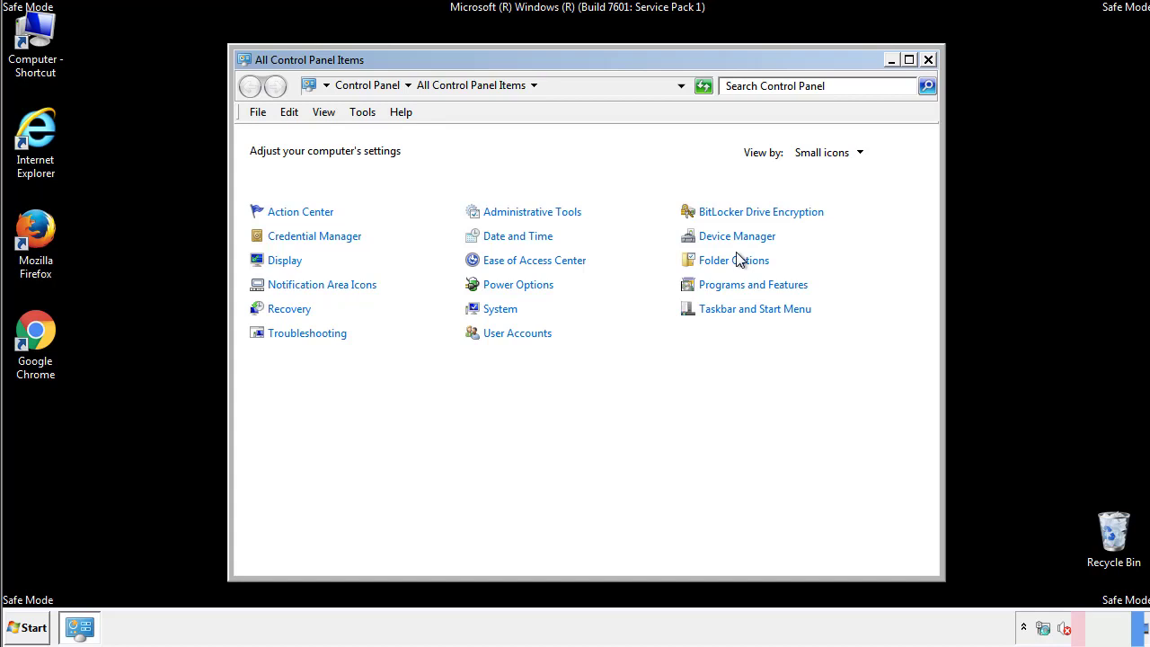
{"action": "left_click", "coordinate": [735, 261]}
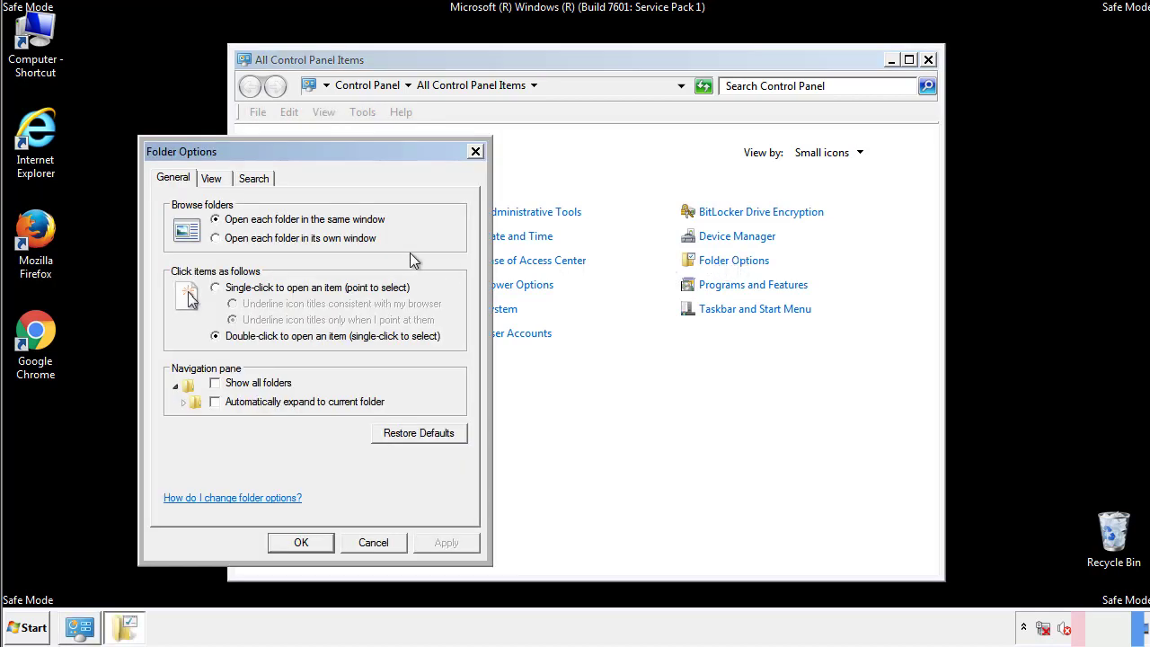
{"action": "left_click", "coordinate": [213, 180]}
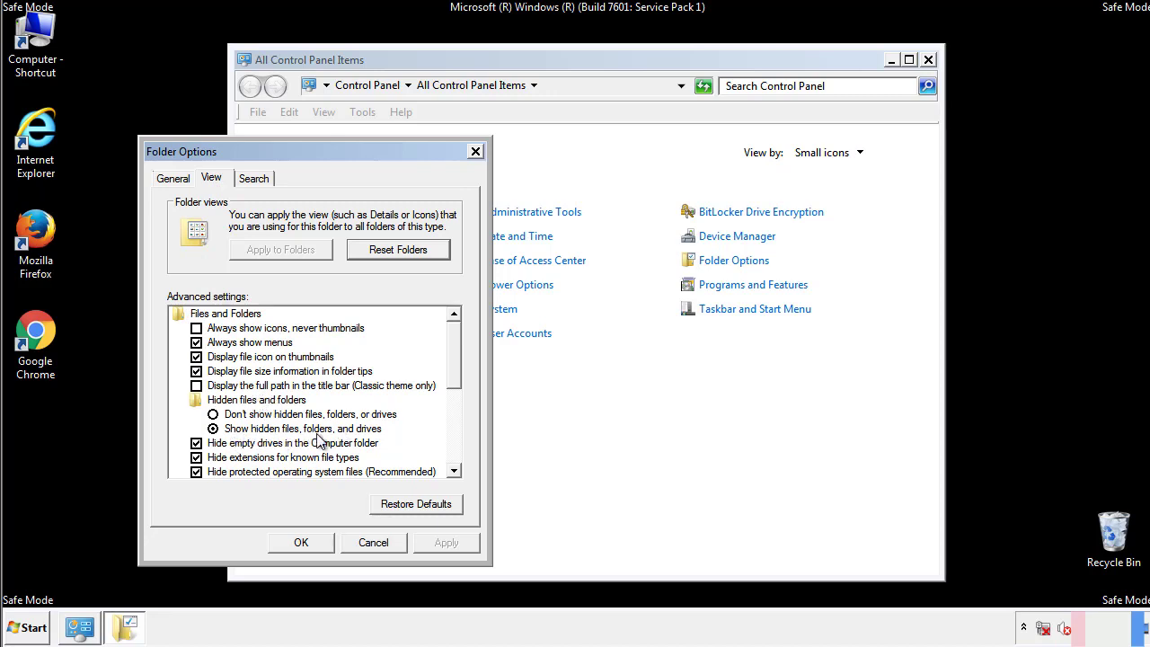
{"action": "left_click", "coordinate": [309, 541]}
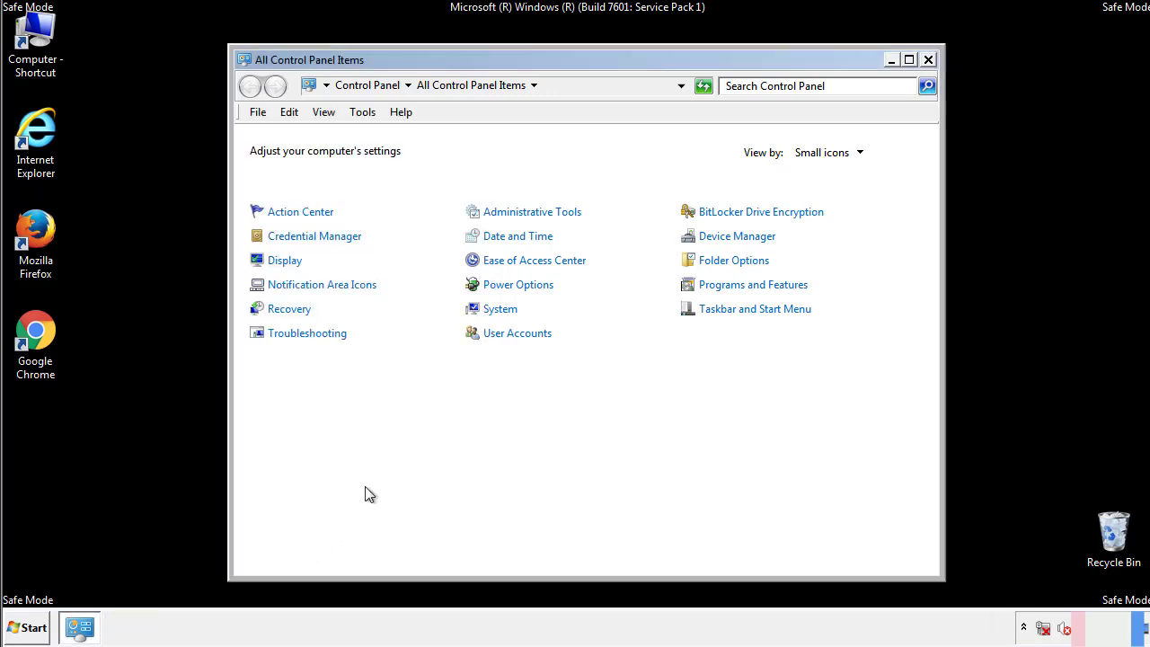
{"action": "left_click", "coordinate": [928, 60]}
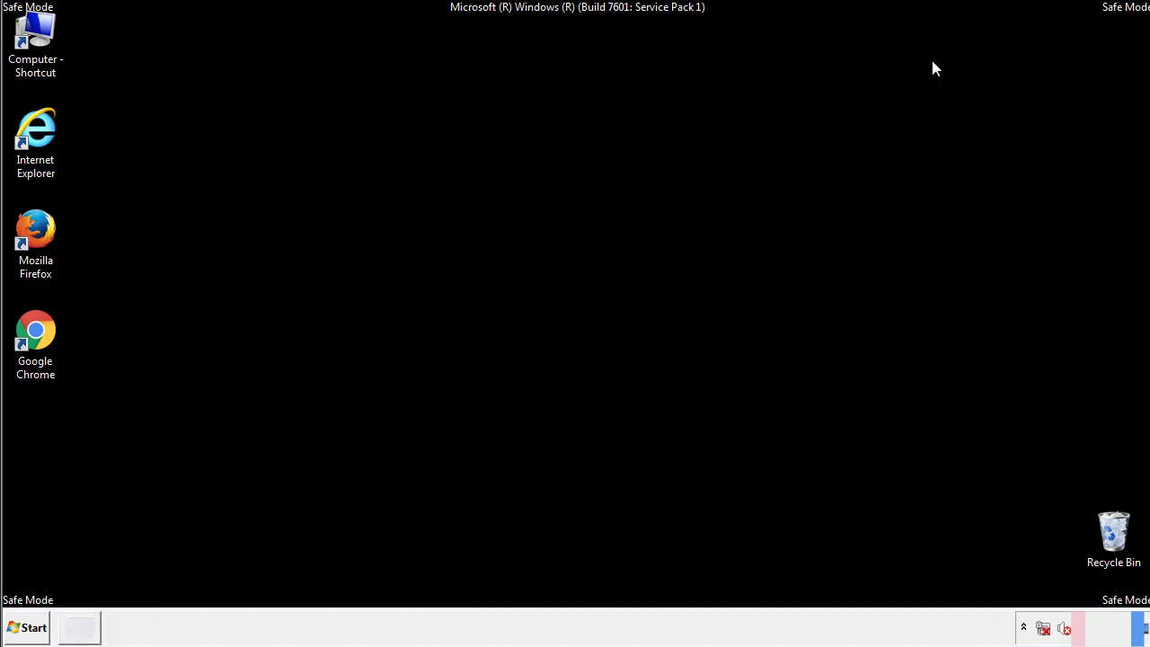
Browse from Computer to the folder C:\Windows\System32\drivers\etc.
{"action": "double_click", "coordinate": [47, 31]}
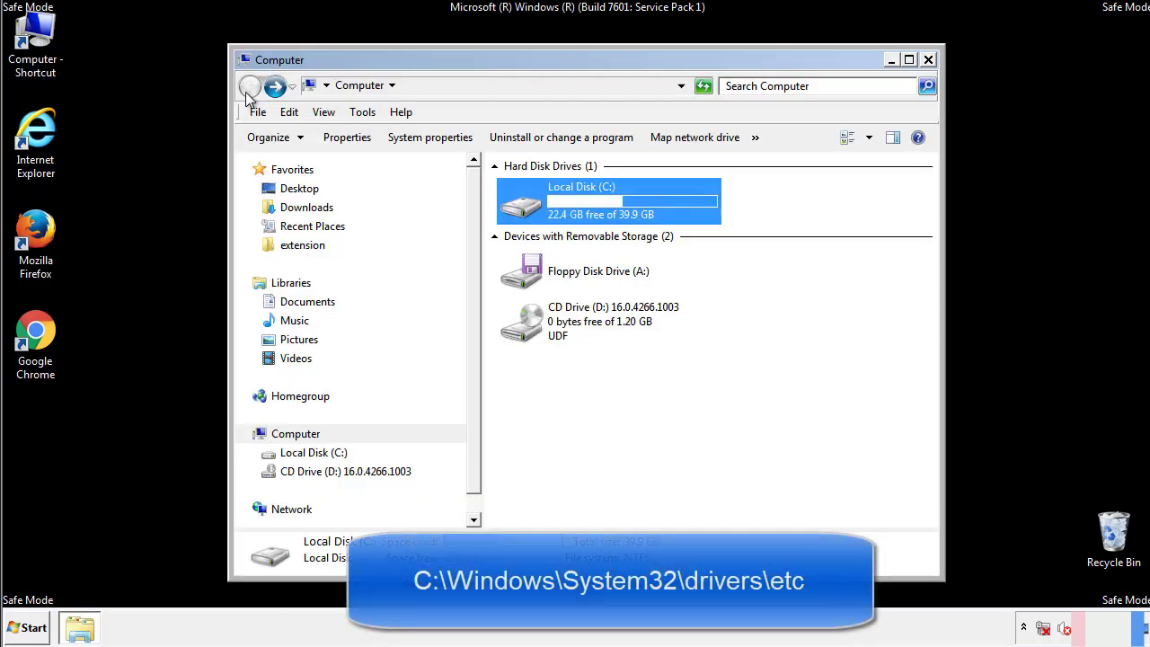
{"action": "double_click", "coordinate": [528, 207]}
{"action": "left_click", "coordinate": [524, 330]}
{"action": "double_click", "coordinate": [524, 331]}
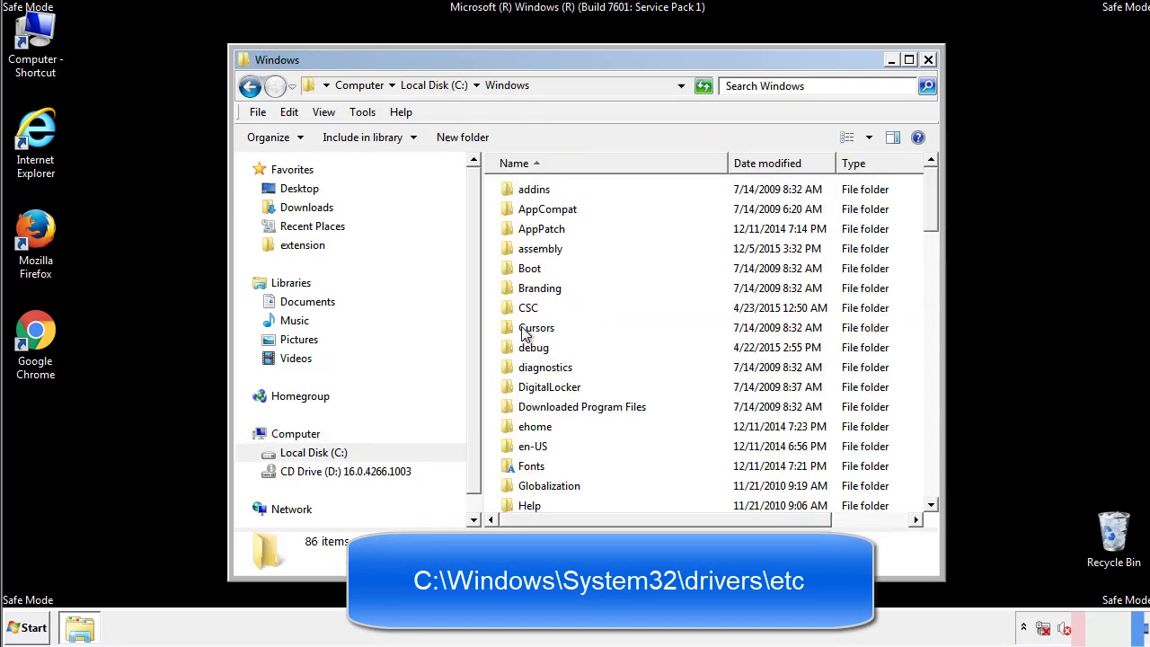
{"action": "scroll", "coordinate": [530, 405], "scroll_direction": "down", "scroll_amount": 2}
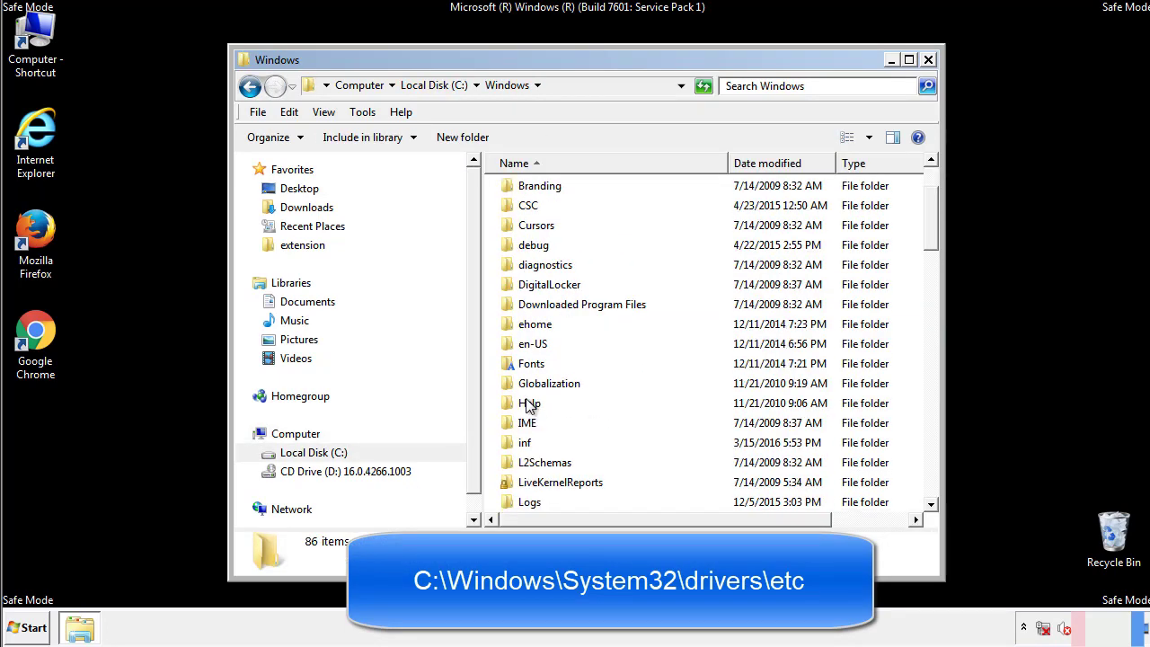
{"action": "scroll", "coordinate": [530, 406], "scroll_direction": "down", "scroll_amount": 7}
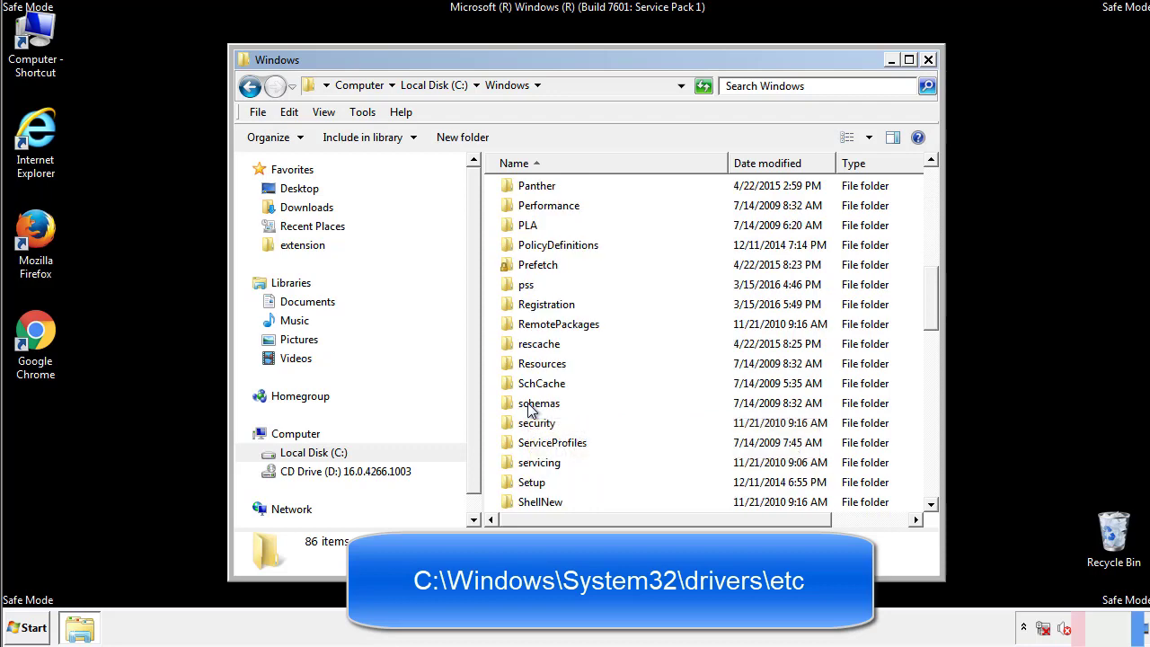
{"action": "scroll", "coordinate": [530, 406], "scroll_direction": "down", "scroll_amount": 2}
{"action": "double_click", "coordinate": [545, 464]}
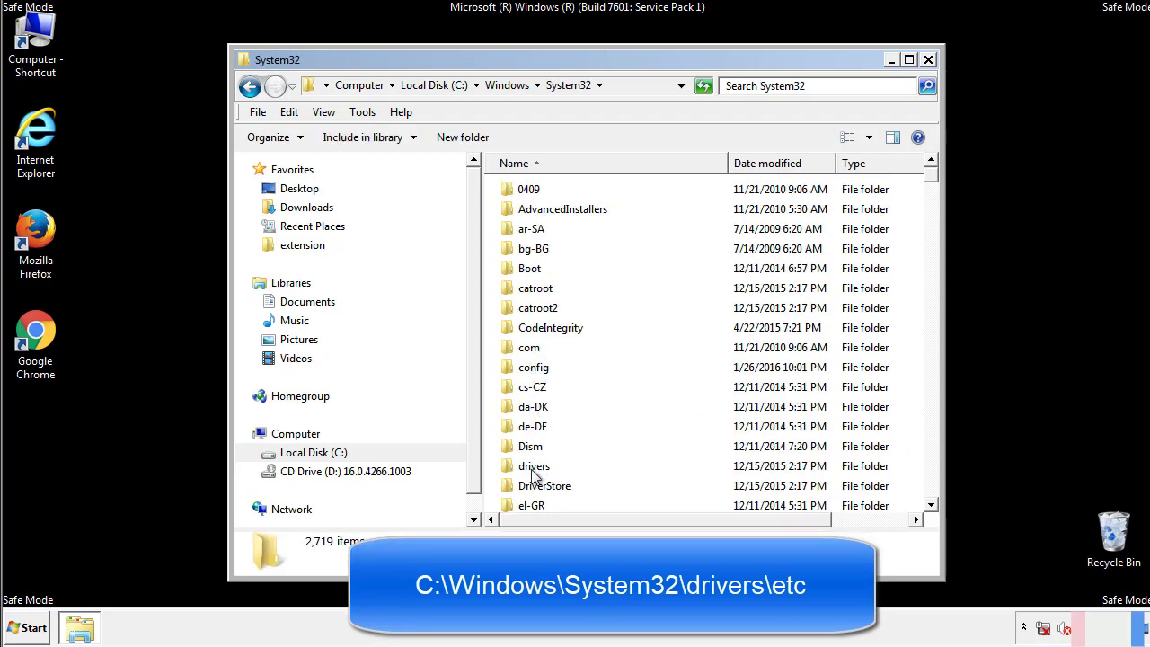
{"action": "double_click", "coordinate": [534, 466]}
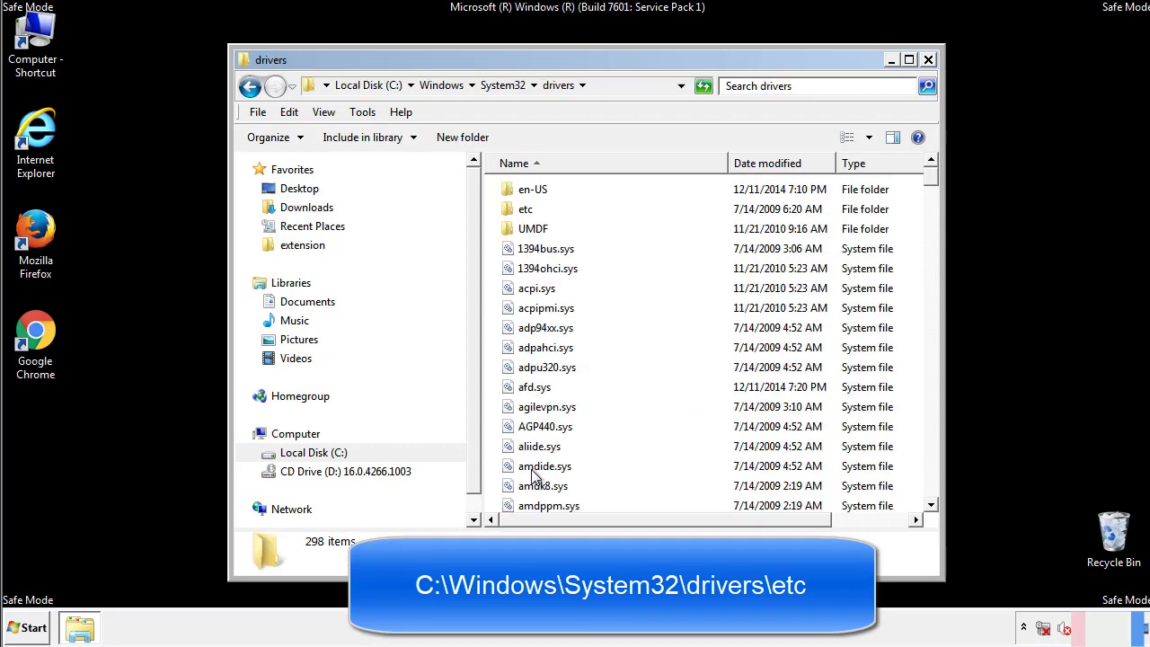
{"action": "double_click", "coordinate": [526, 209]}
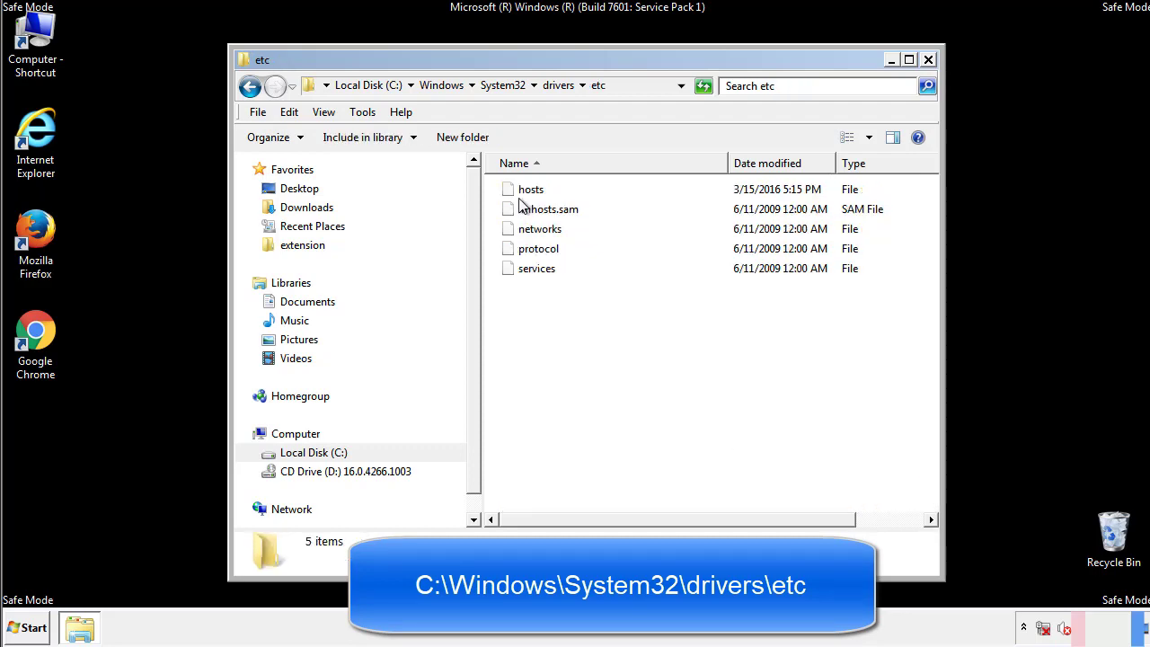
Open the hosts file with Notepad and move its window so the full text is in view.
{"action": "double_click", "coordinate": [523, 192]}
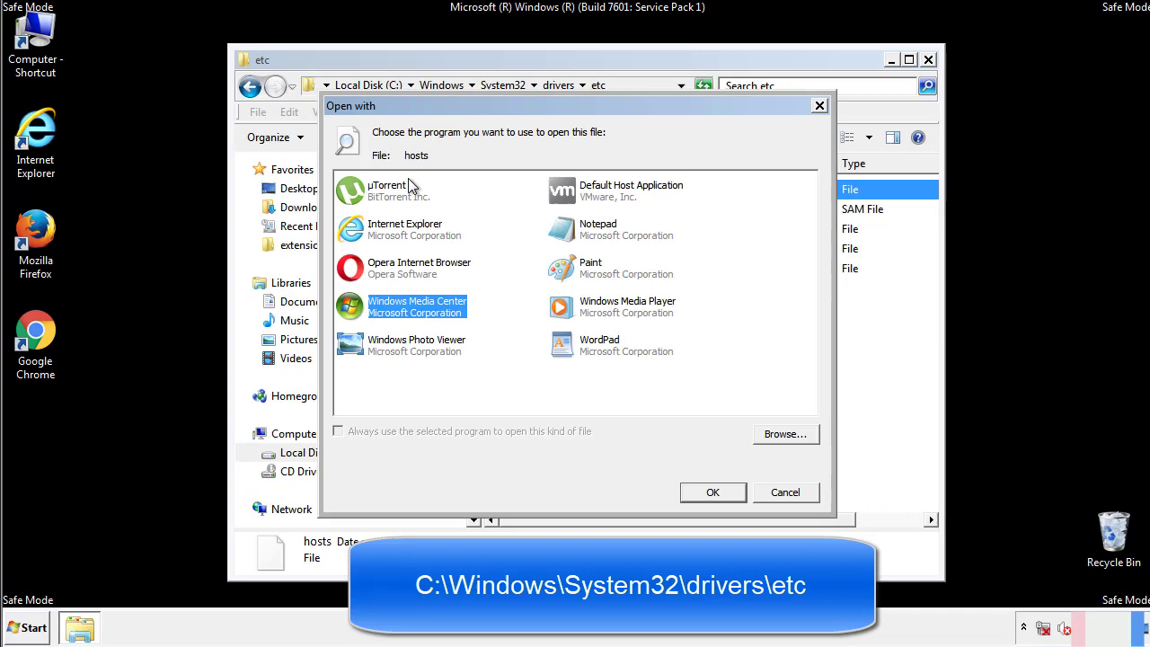
{"action": "left_click", "coordinate": [583, 236]}
{"action": "left_click", "coordinate": [710, 491]}
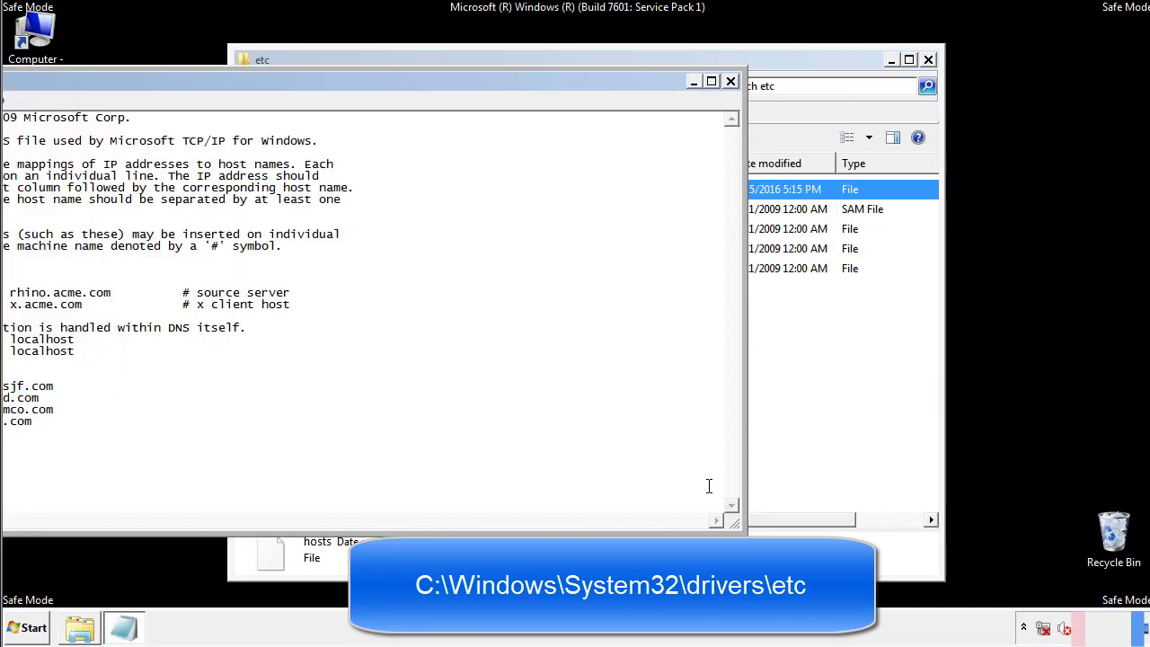
{"action": "left_click_drag", "start_coordinate": [471, 82], "coordinate": [731, 99]}
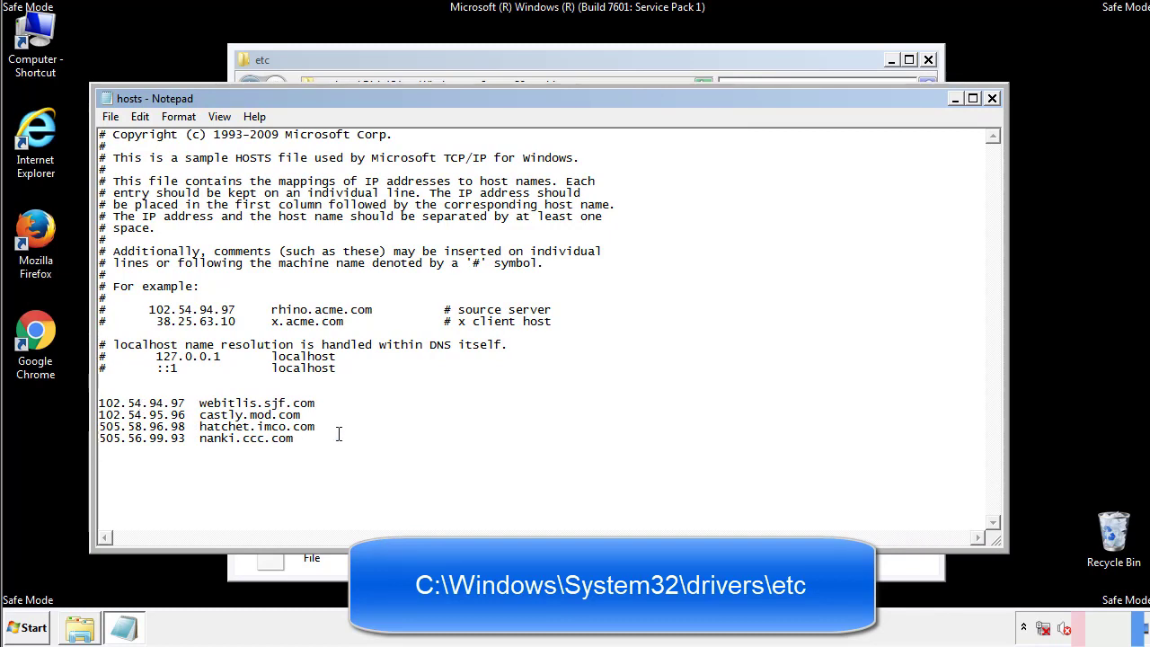
Delete the four IP address entries below the localhost lines in the hosts file, and close the file and its folder.
{"action": "left_click_drag", "start_coordinate": [320, 440], "coordinate": [99, 401]}
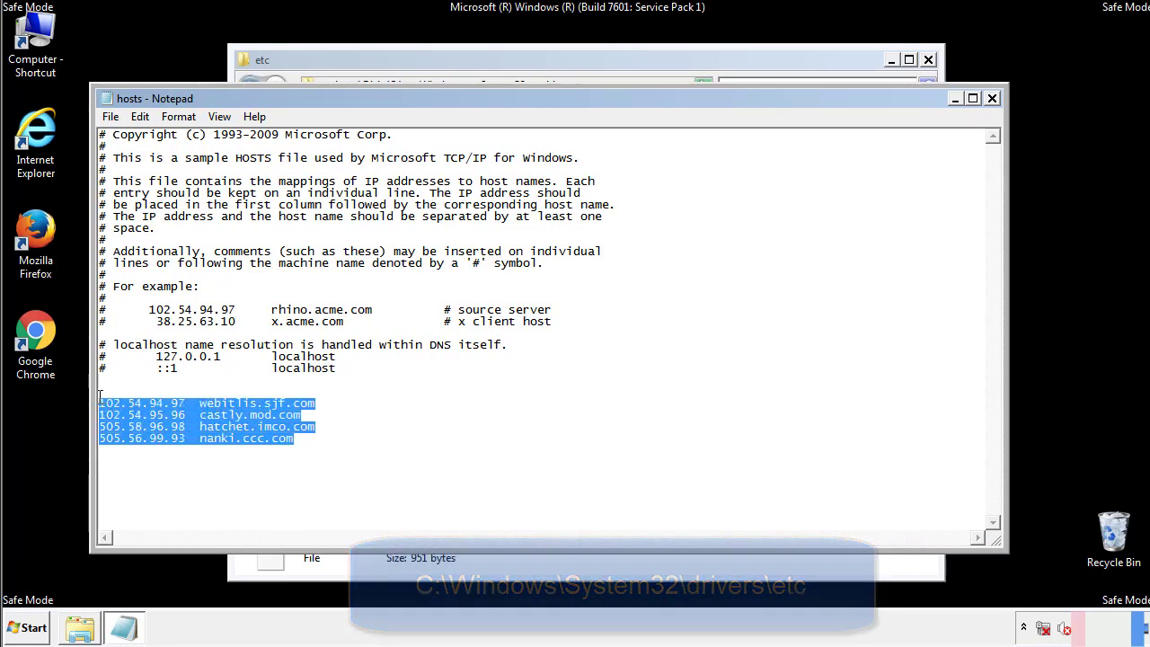
{"action": "key", "text": "Delete"}
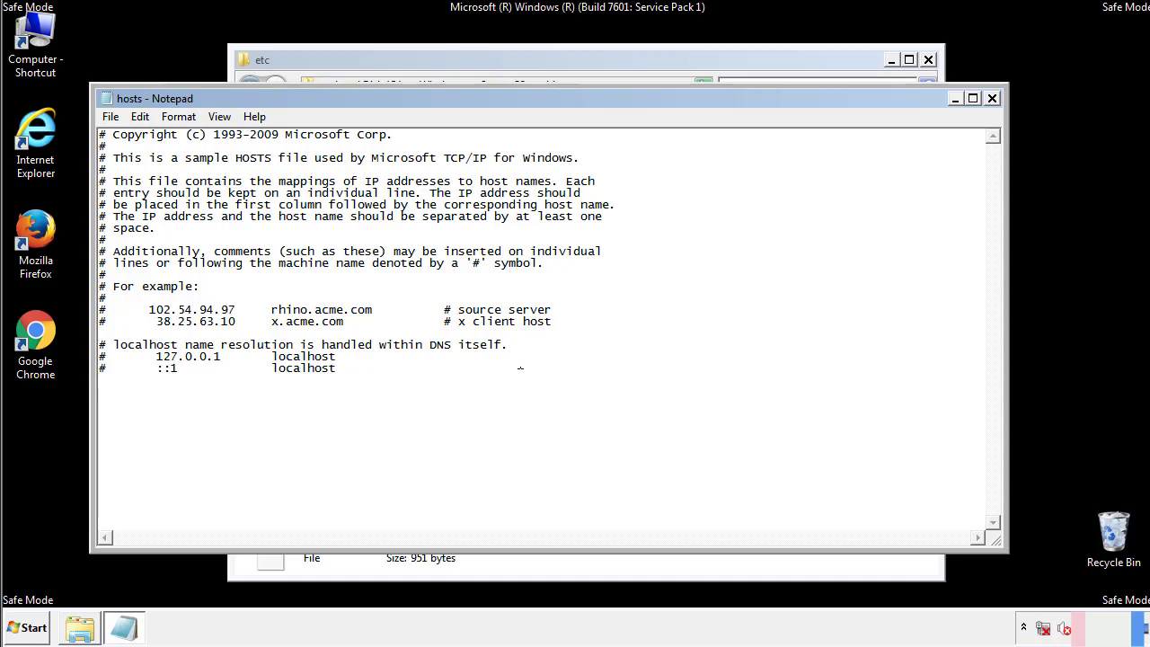
{"action": "left_click", "coordinate": [992, 99]}
{"action": "left_click", "coordinate": [506, 331]}
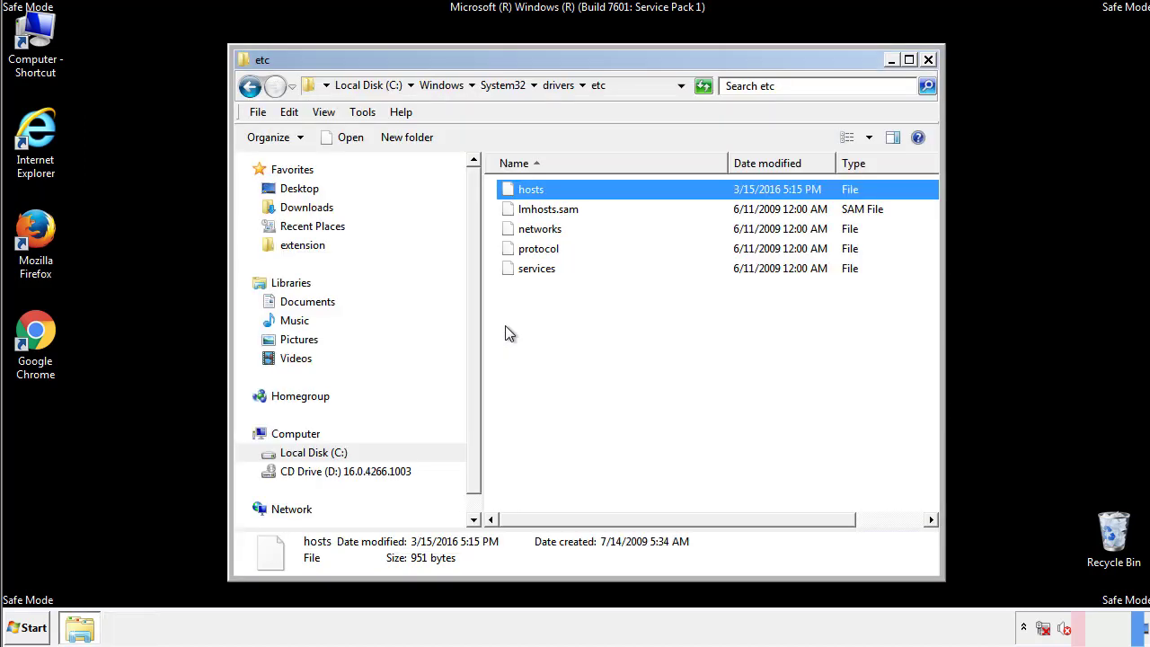
{"action": "left_click", "coordinate": [928, 60]}
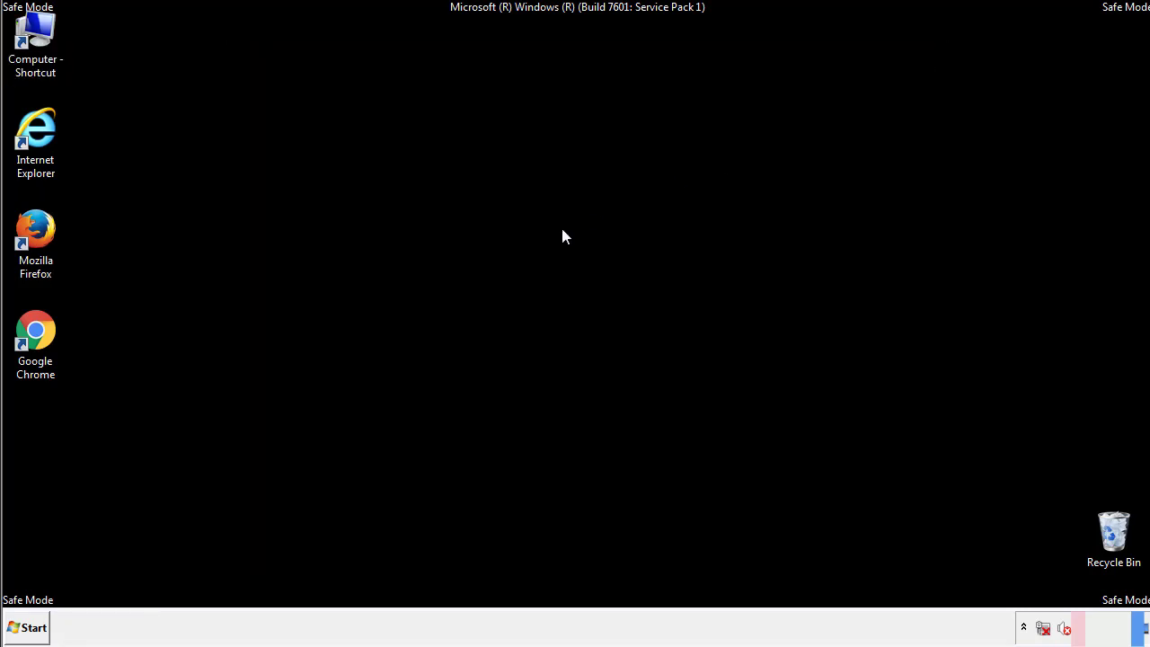
Open the Startup folder from the installed programs list.
{"action": "left_click", "coordinate": [29, 628]}
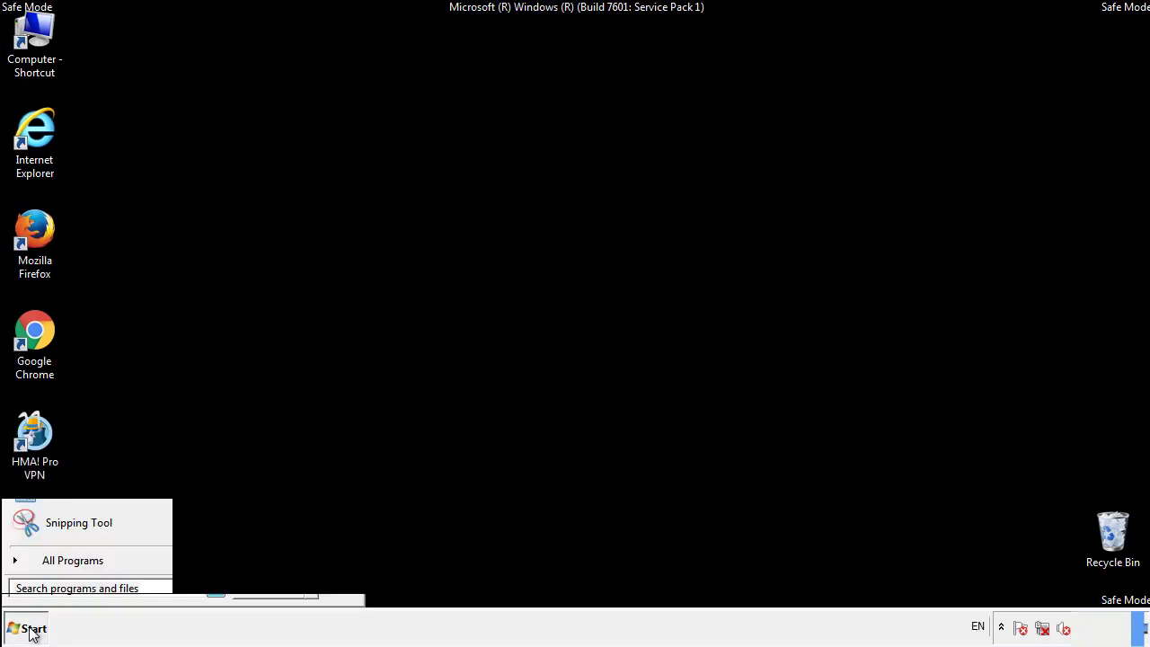
{"action": "left_click", "coordinate": [52, 561]}
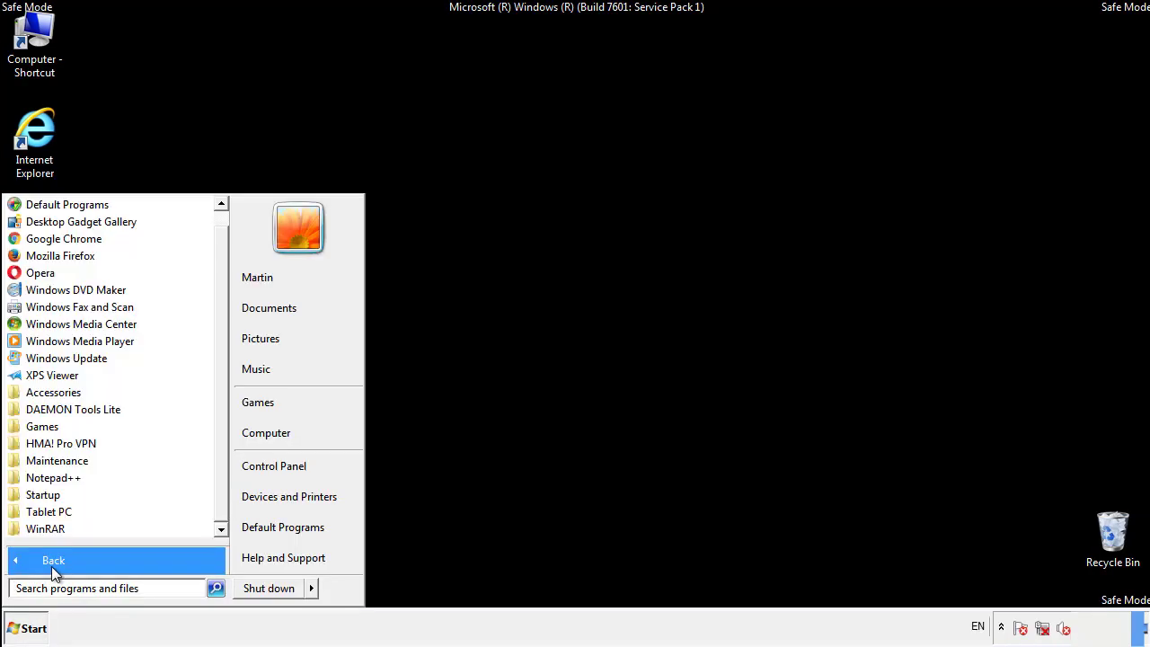
{"action": "right_click", "coordinate": [49, 495]}
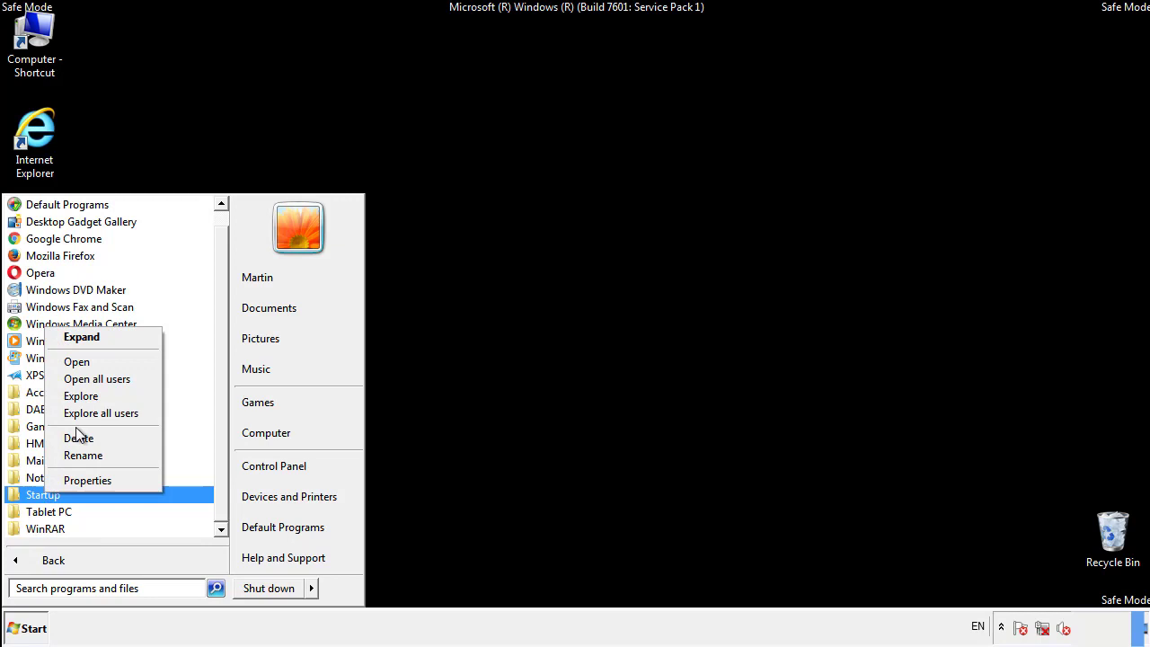
{"action": "left_click", "coordinate": [87, 361]}
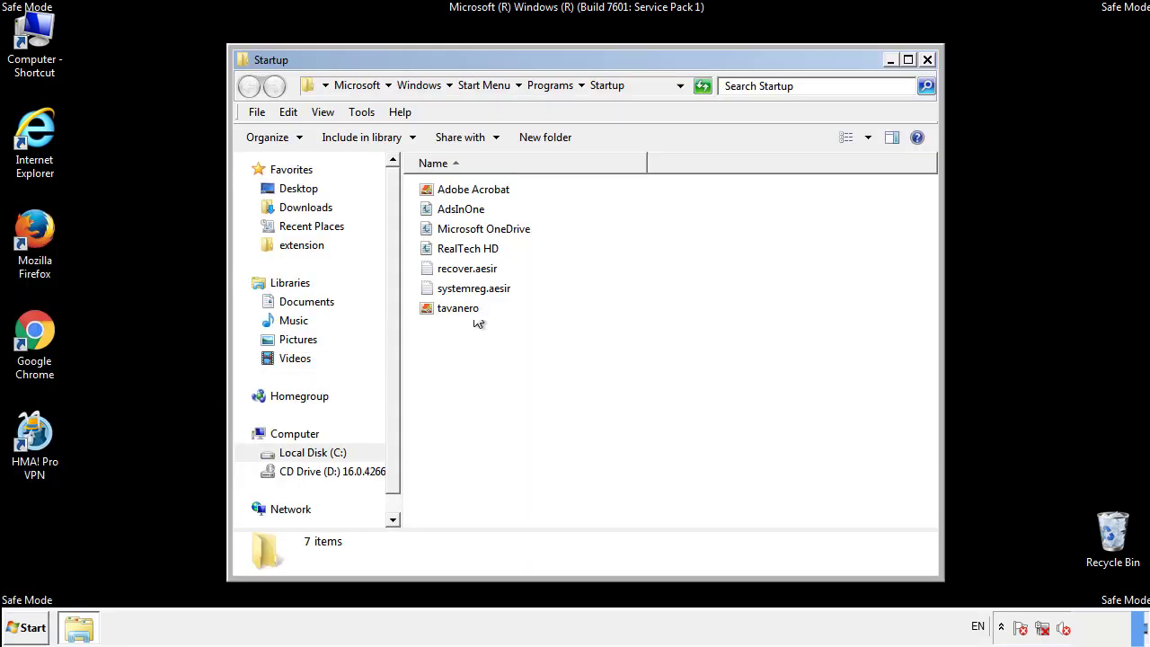
Delete AdsInOne, recover.aesir, systemreg.aesir and tavanero from the Startup folder, and close the folder.
{"action": "left_click", "coordinate": [469, 213]}
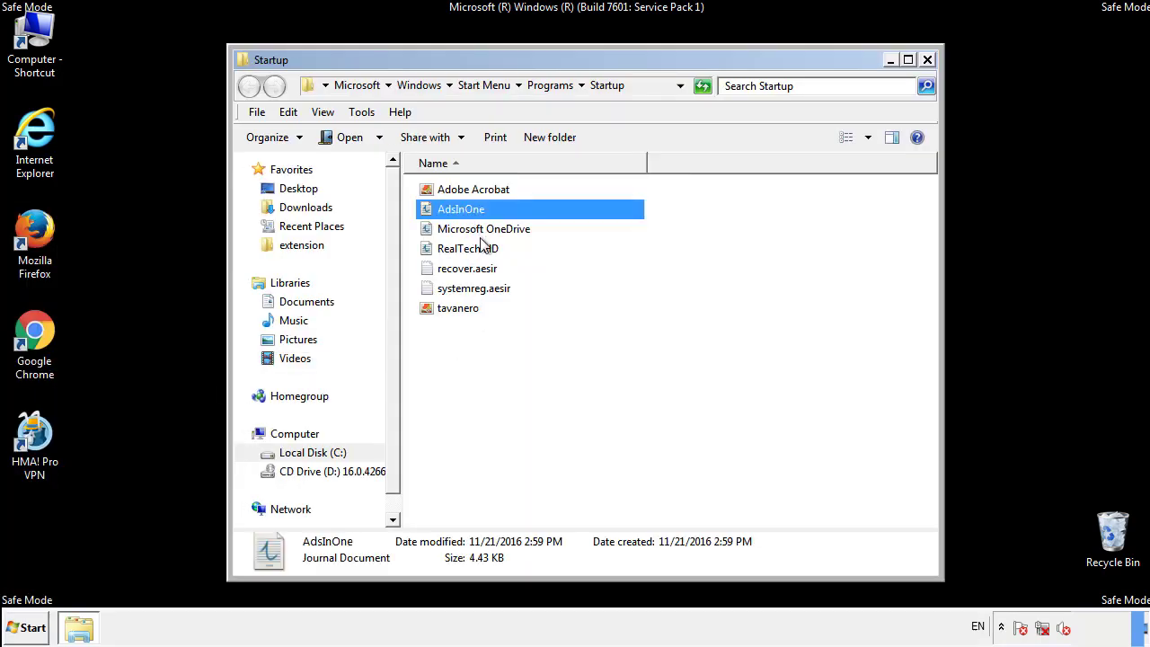
{"action": "left_click", "coordinate": [467, 269], "text": "ctrl"}
{"action": "left_click", "coordinate": [476, 288], "text": "ctrl"}
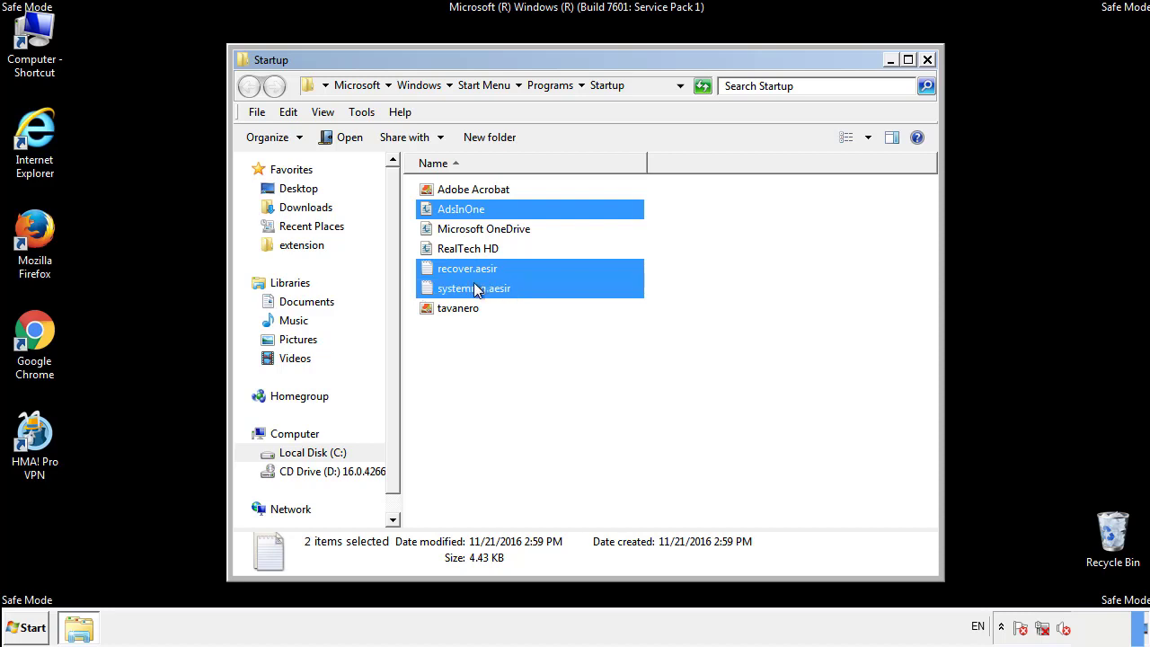
{"action": "left_click", "coordinate": [459, 307], "text": "ctrl"}
{"action": "right_click", "coordinate": [455, 309]}
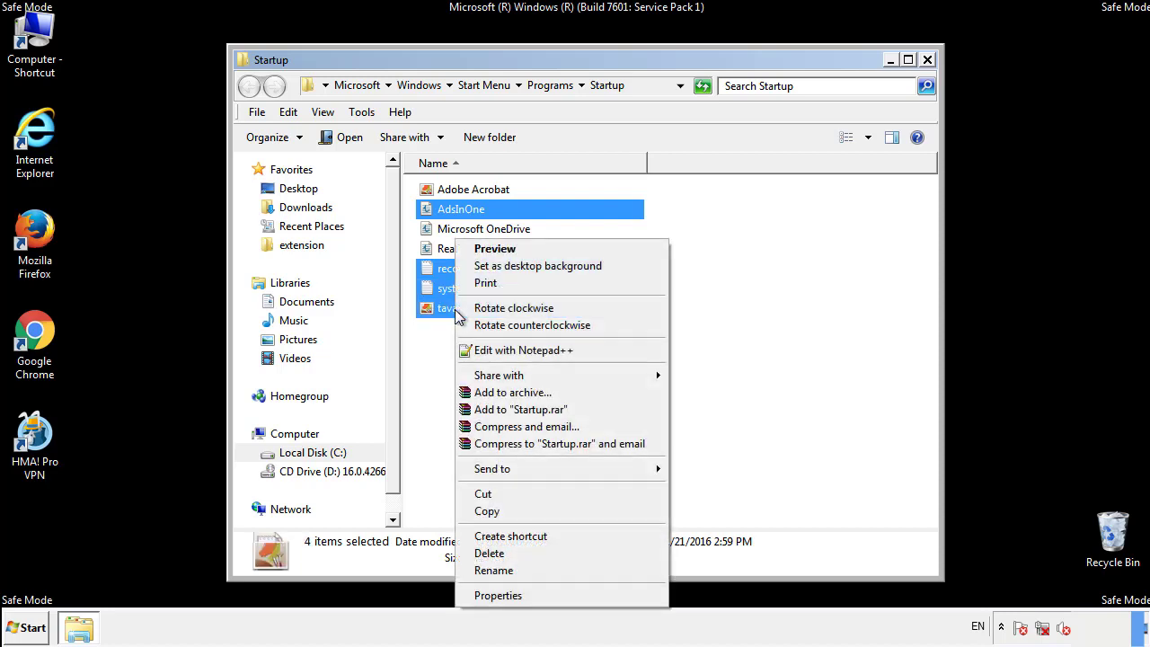
{"action": "left_click", "coordinate": [487, 552]}
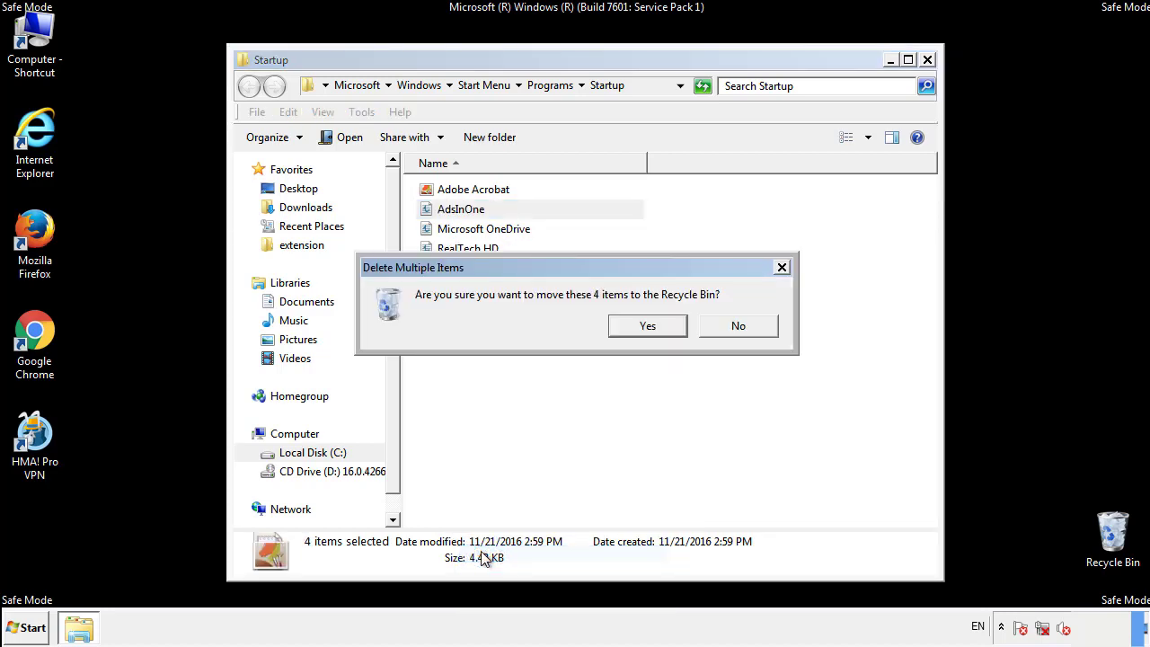
{"action": "left_click", "coordinate": [637, 327]}
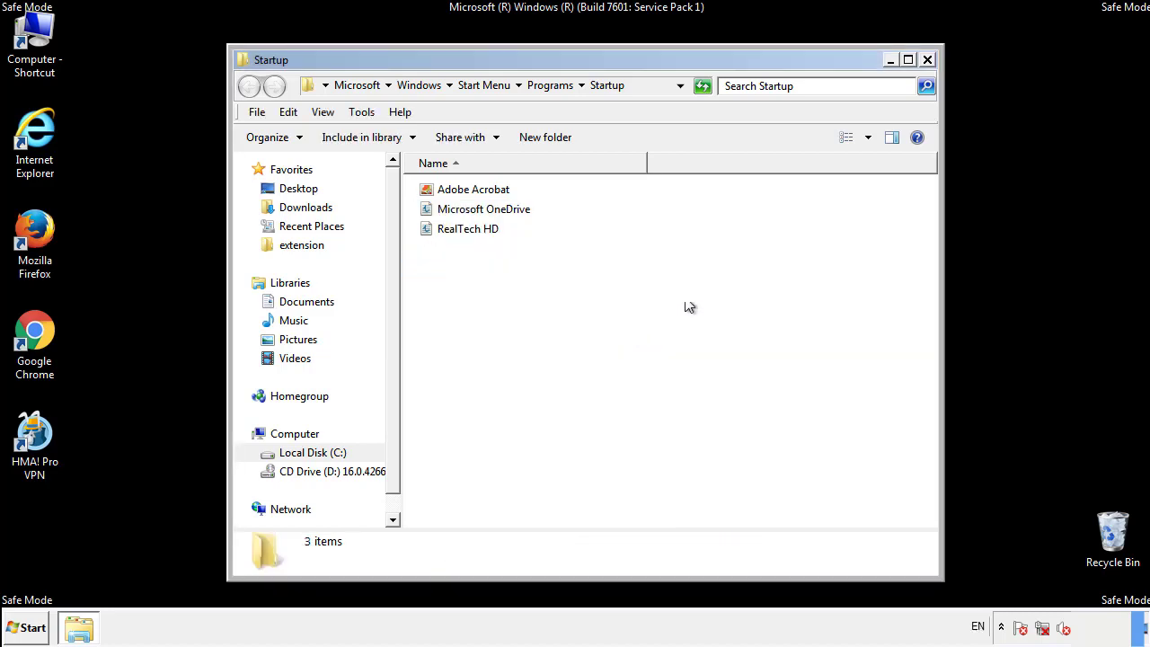
{"action": "left_click", "coordinate": [930, 67]}
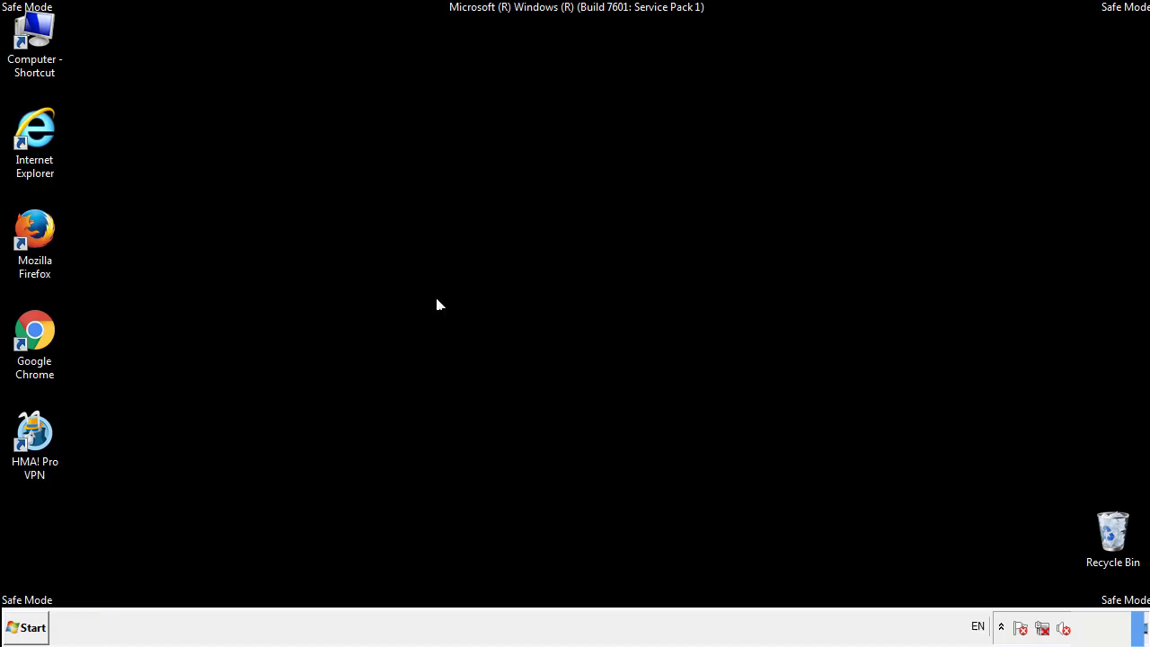
Launch the Registry Editor by running regedit.
{"action": "left_click", "coordinate": [27, 632]}
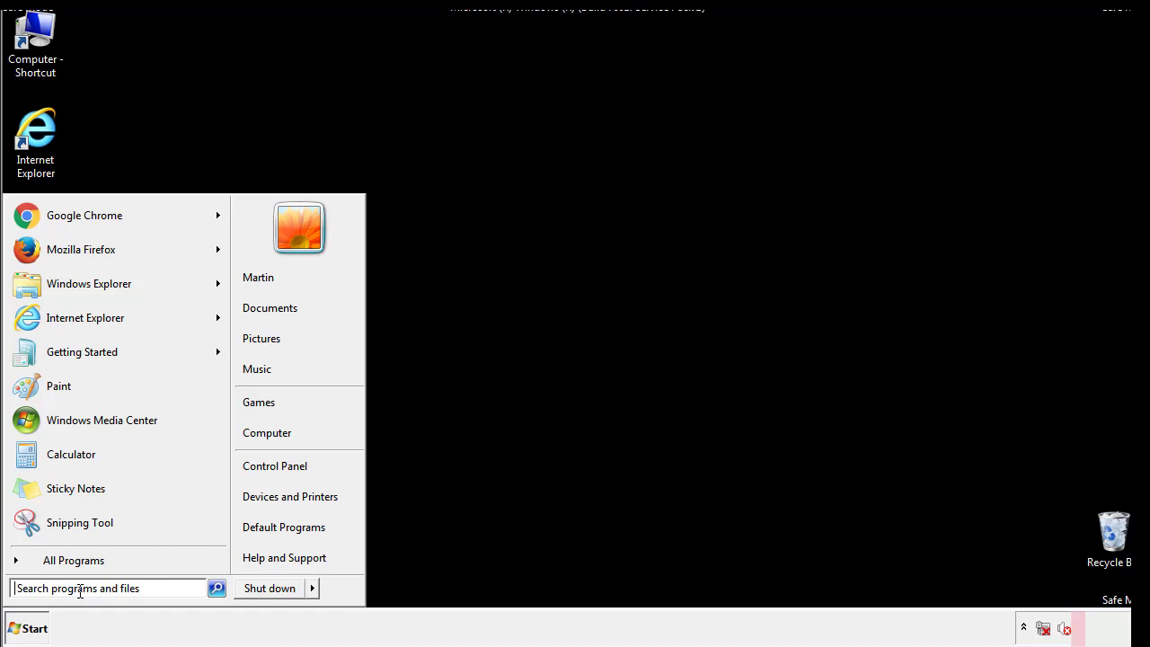
{"action": "type", "text": "reged"}
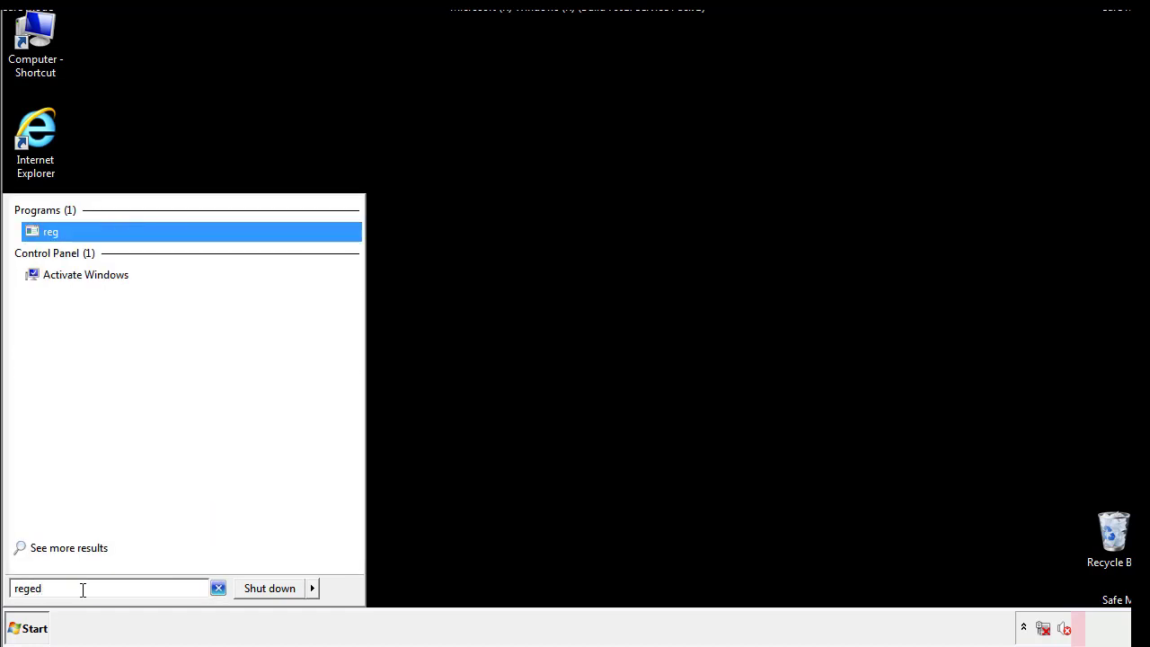
{"action": "type", "text": "it"}
{"action": "key", "text": "Return"}
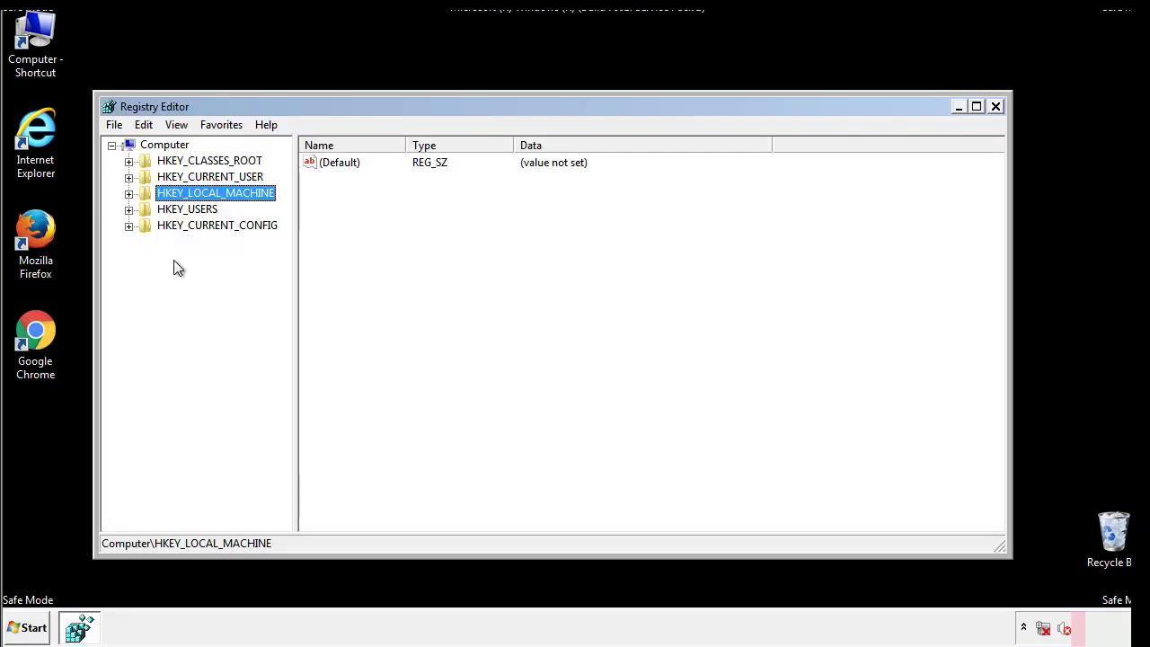
Browse the registry to HKEY_LOCAL_MACHINE\SOFTWARE\Microsoft\Windows\CurrentVersion\Run.
{"action": "left_click", "coordinate": [128, 194]}
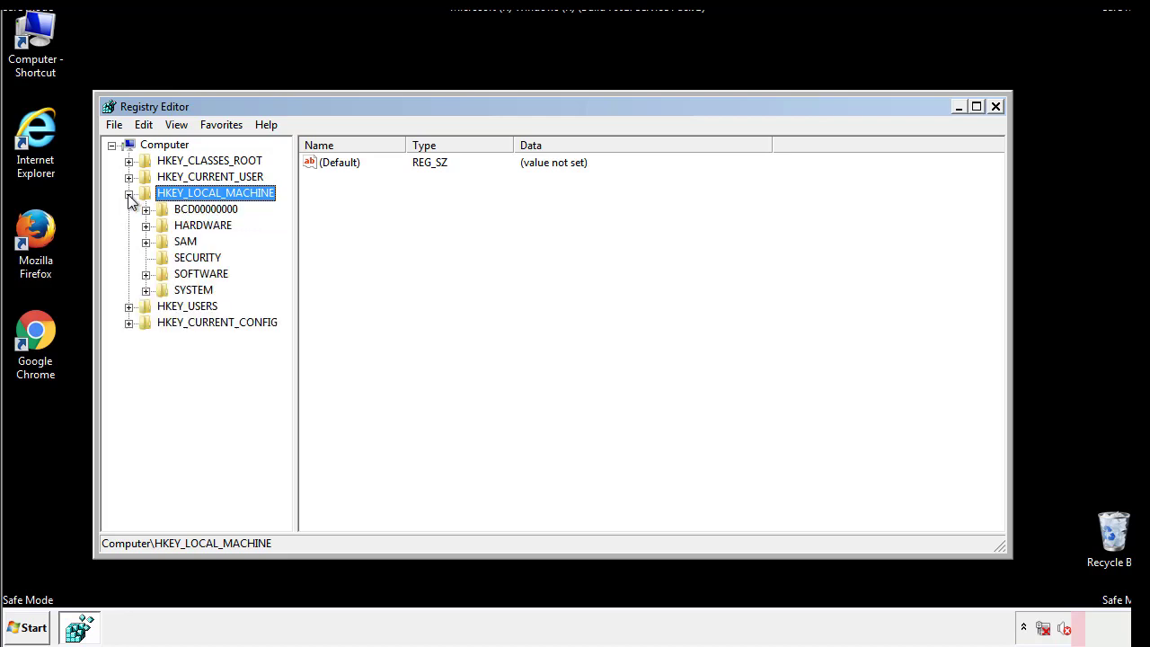
{"action": "left_click", "coordinate": [145, 273]}
{"action": "left_click_drag", "start_coordinate": [283, 265], "coordinate": [285, 298]}
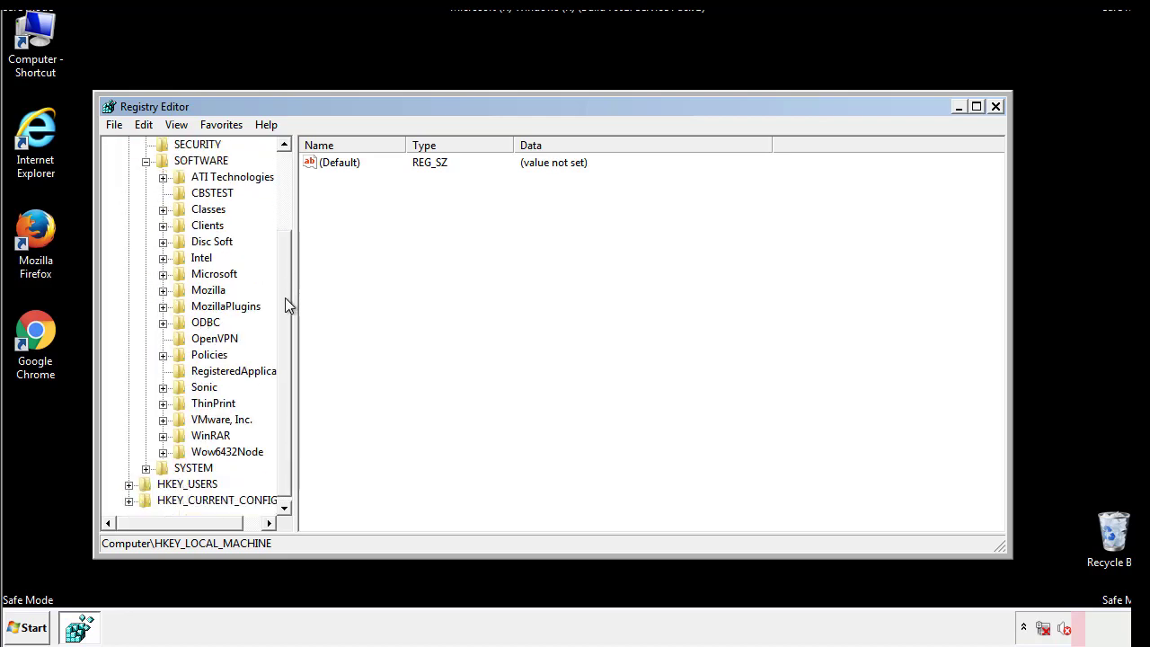
{"action": "left_click", "coordinate": [163, 275]}
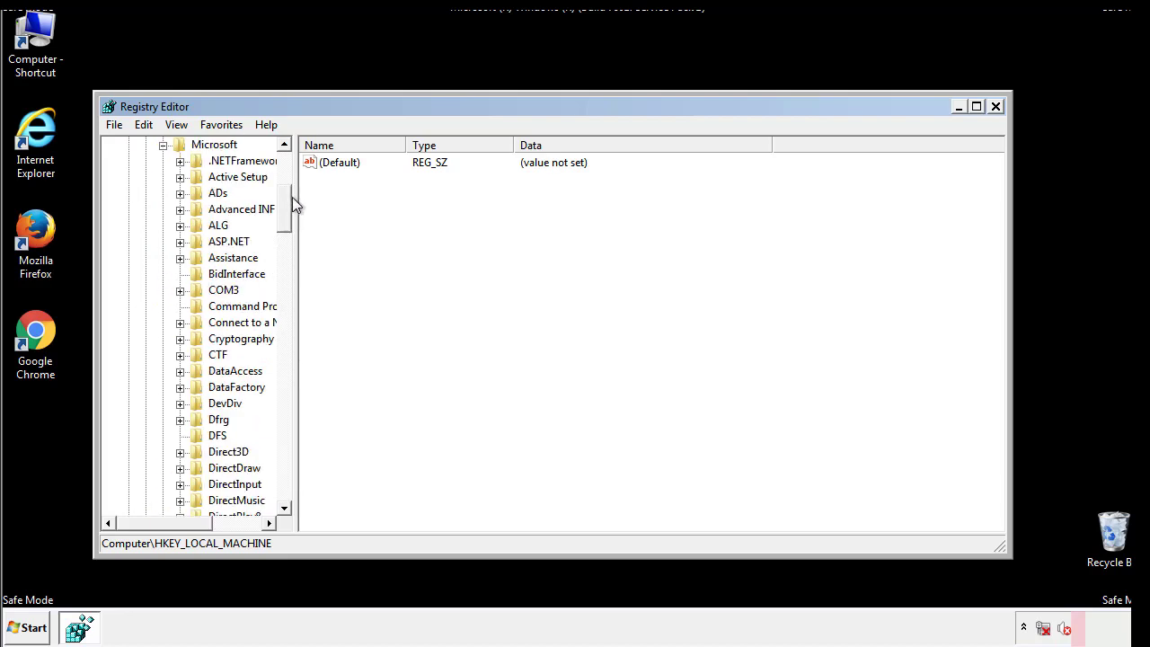
{"action": "mouse_move", "coordinate": [285, 225]}
{"action": "left_mouse_down"}
{"action": "mouse_move", "coordinate": [286, 484]}
{"action": "mouse_move", "coordinate": [286, 463]}
{"action": "left_mouse_up"}
{"action": "left_click", "coordinate": [181, 274]}
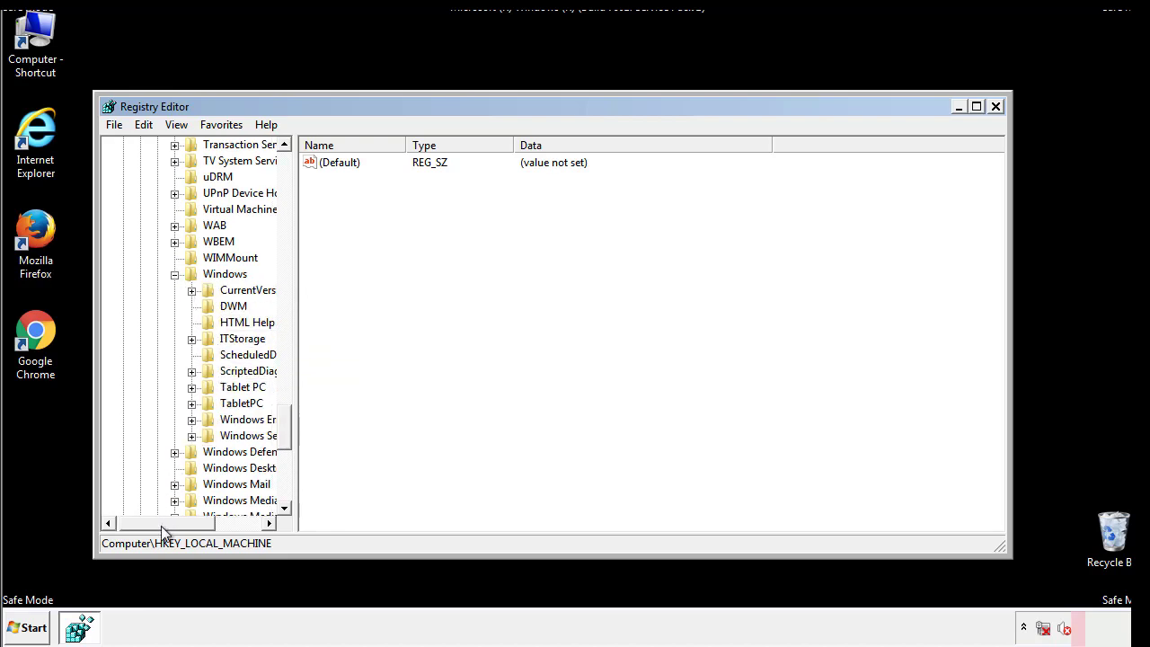
{"action": "left_click_drag", "start_coordinate": [161, 525], "coordinate": [188, 527]}
{"action": "left_click", "coordinate": [148, 290]}
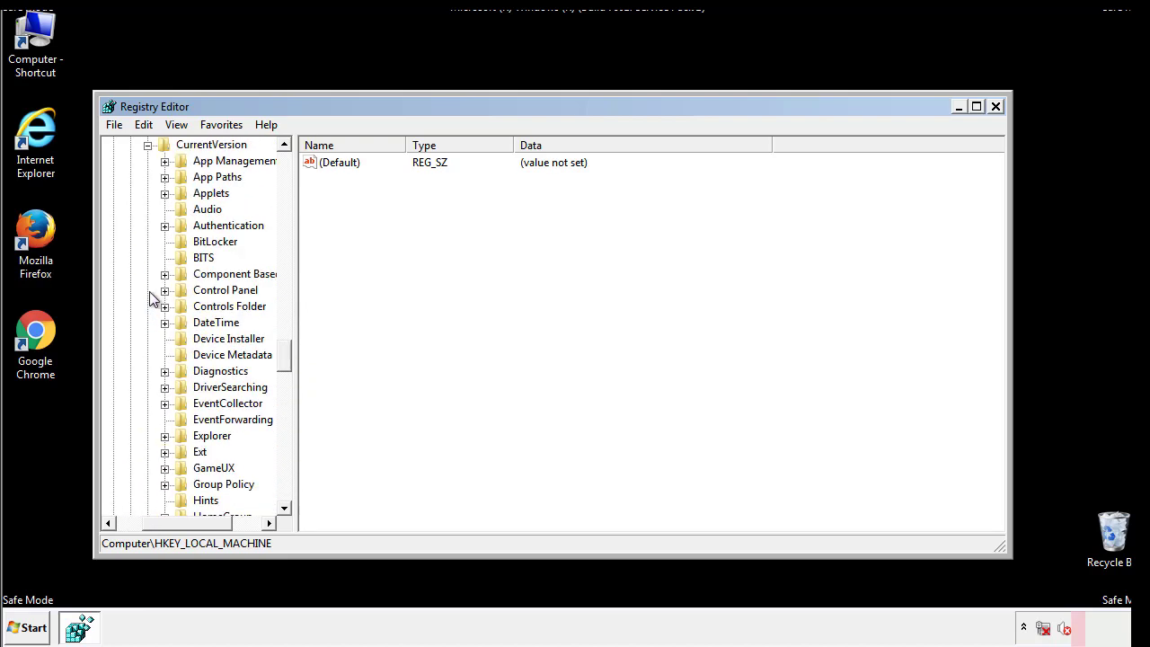
{"action": "left_click_drag", "start_coordinate": [292, 355], "coordinate": [285, 418]}
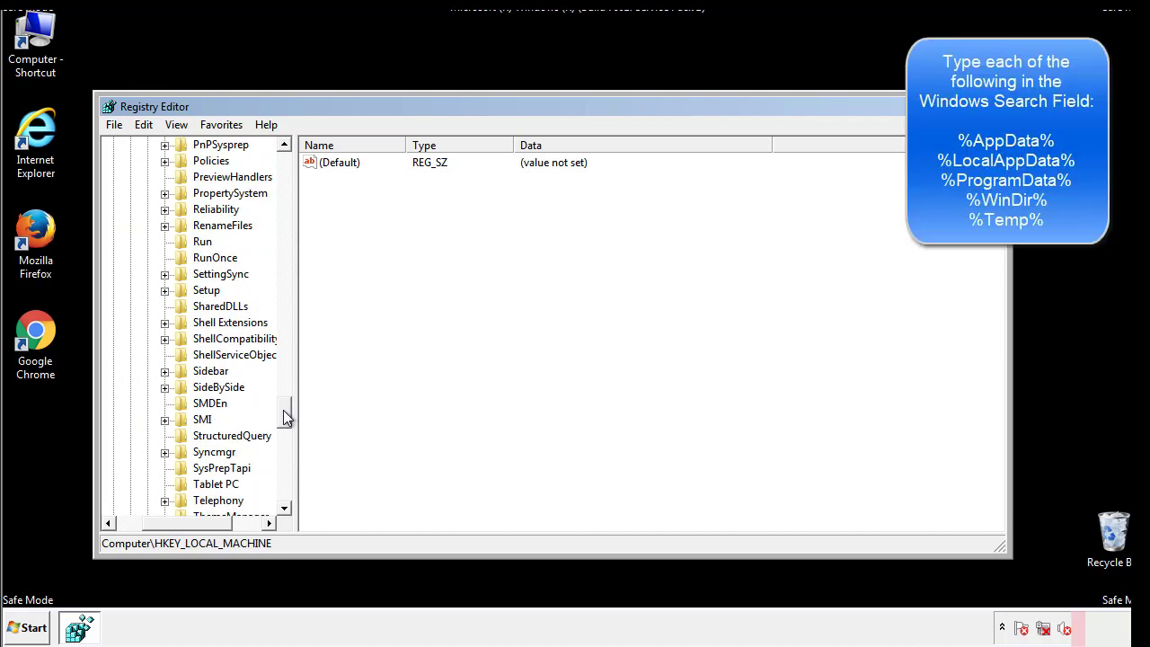
{"action": "left_click", "coordinate": [191, 244]}
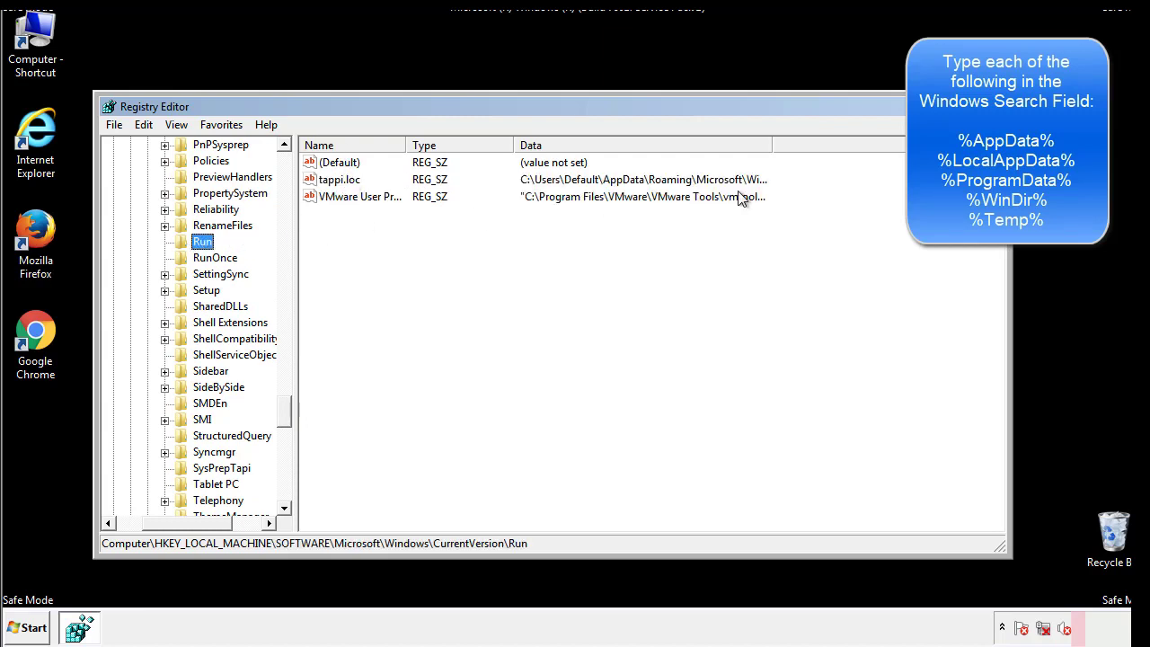
Delete the tappi.loc value from the HKEY_LOCAL_MACHINE Run key.
{"action": "left_click", "coordinate": [340, 184]}
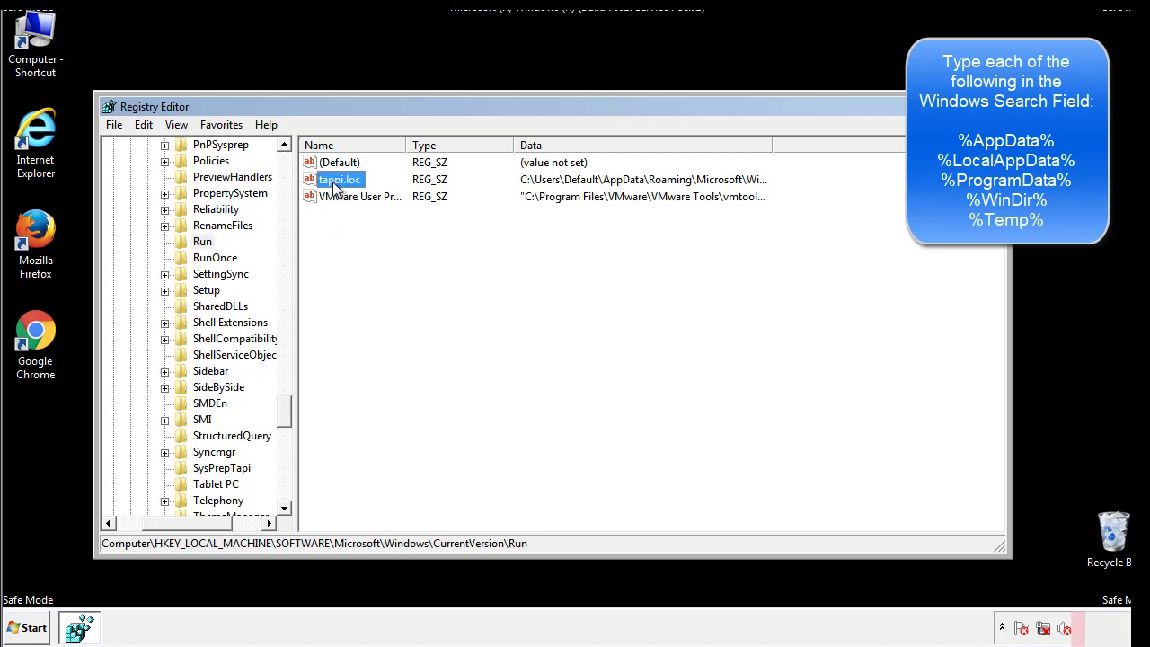
{"action": "right_click", "coordinate": [332, 183]}
{"action": "left_click", "coordinate": [359, 233]}
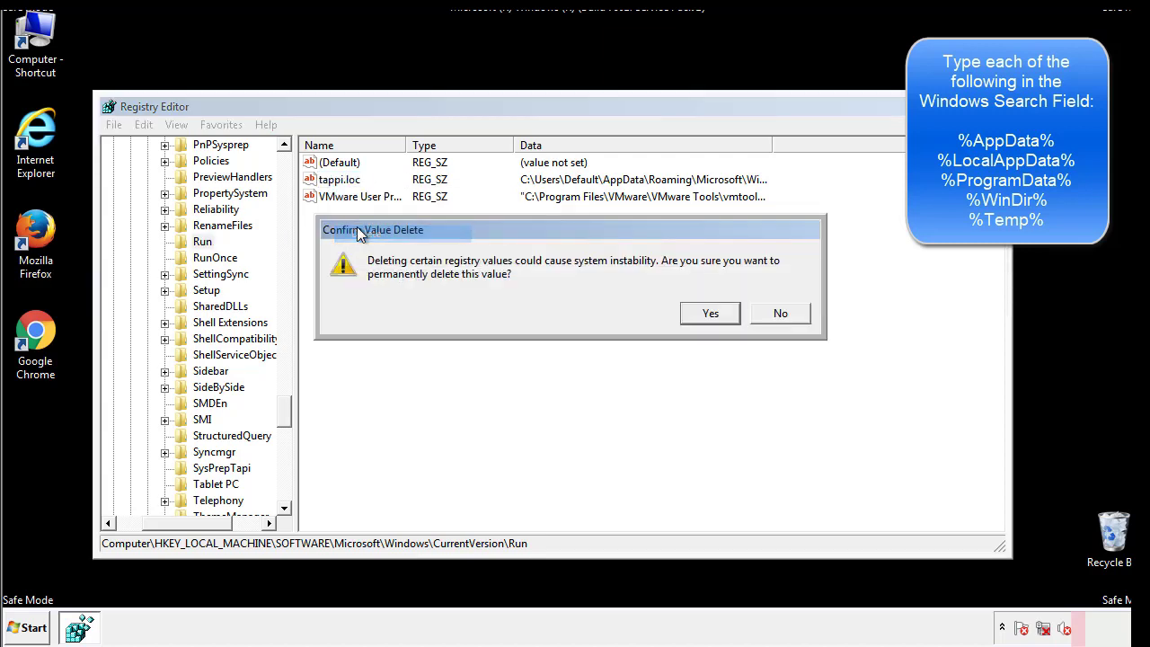
{"action": "left_click", "coordinate": [700, 313]}
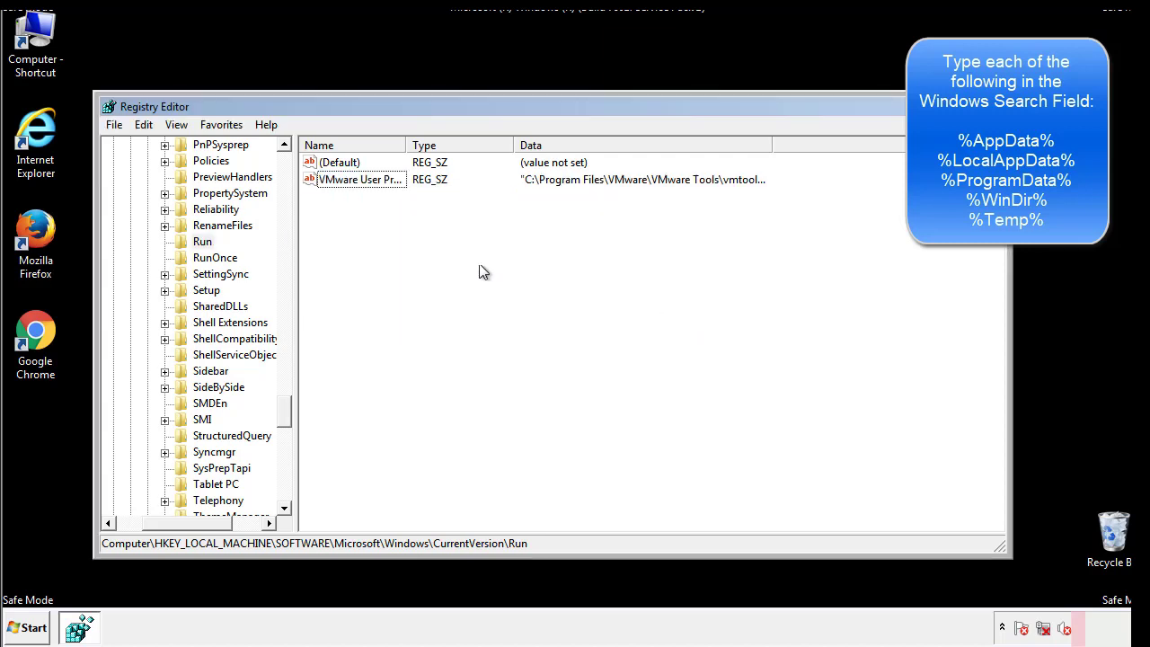
Collapse the HKEY_LOCAL_MACHINE branch of the registry tree.
{"action": "left_click_drag", "start_coordinate": [286, 406], "coordinate": [285, 492]}
{"action": "left_click_drag", "start_coordinate": [216, 522], "coordinate": [140, 535]}
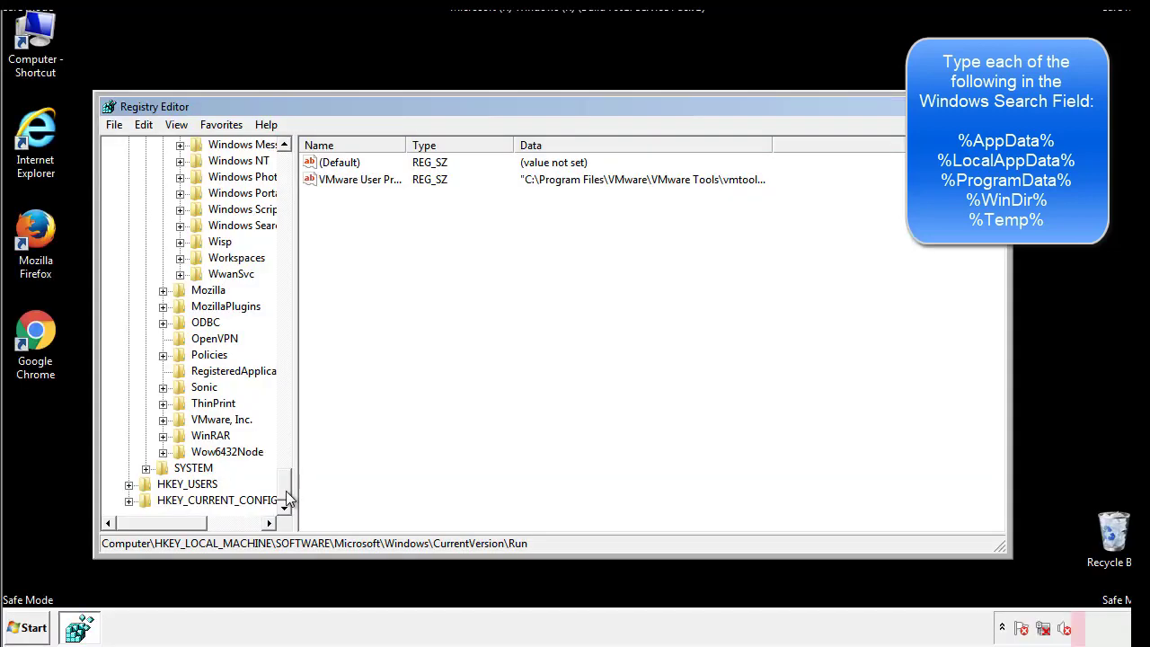
{"action": "left_click_drag", "start_coordinate": [290, 500], "coordinate": [293, 171]}
{"action": "left_click", "coordinate": [128, 194]}
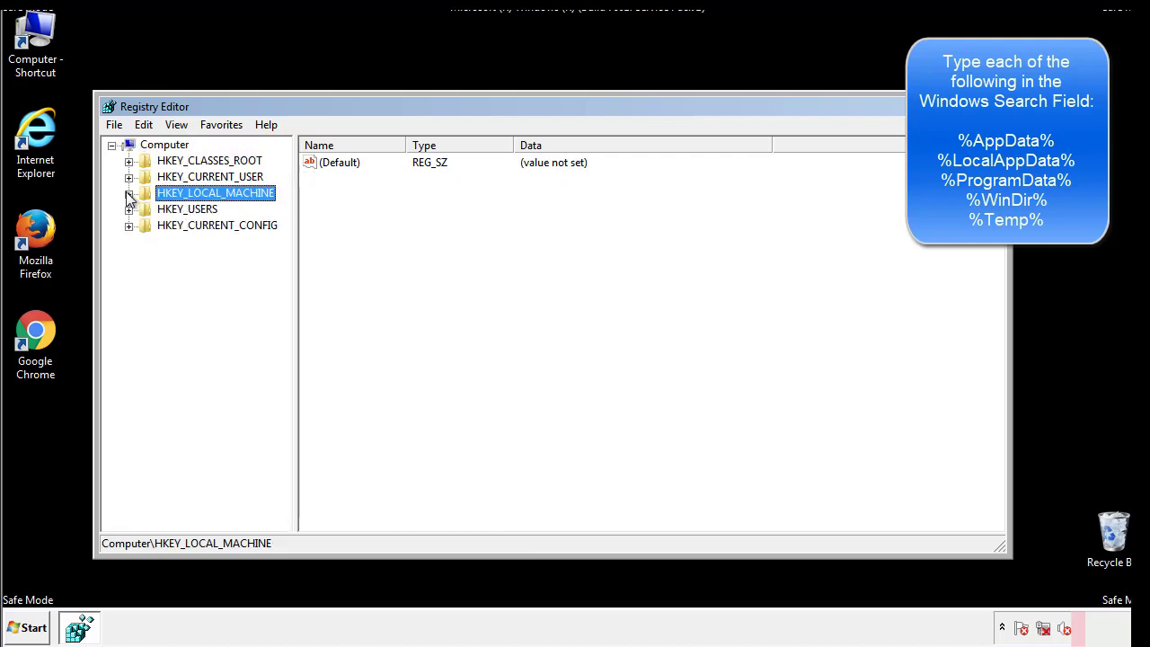
Browse to HKEY_CURRENT_USER\Software\Microsoft\Windows\CurrentVersion\Run and check its values for suspicious startup entries.
{"action": "left_click", "coordinate": [129, 178]}
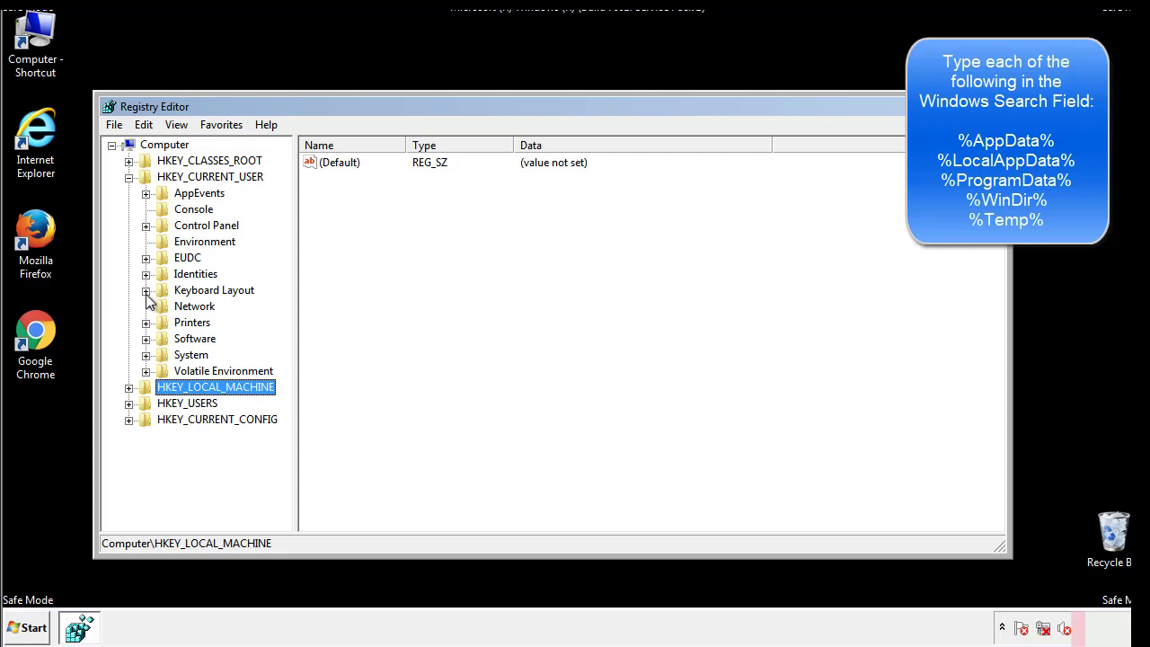
{"action": "left_click", "coordinate": [146, 341]}
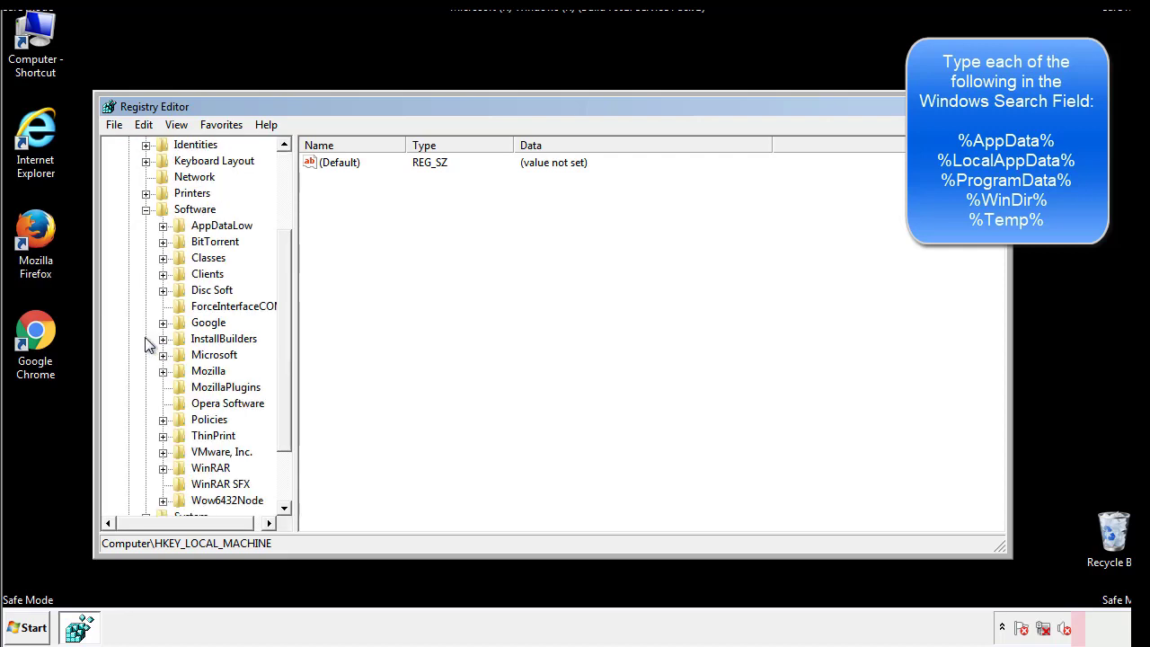
{"action": "left_click_drag", "start_coordinate": [282, 327], "coordinate": [282, 343]}
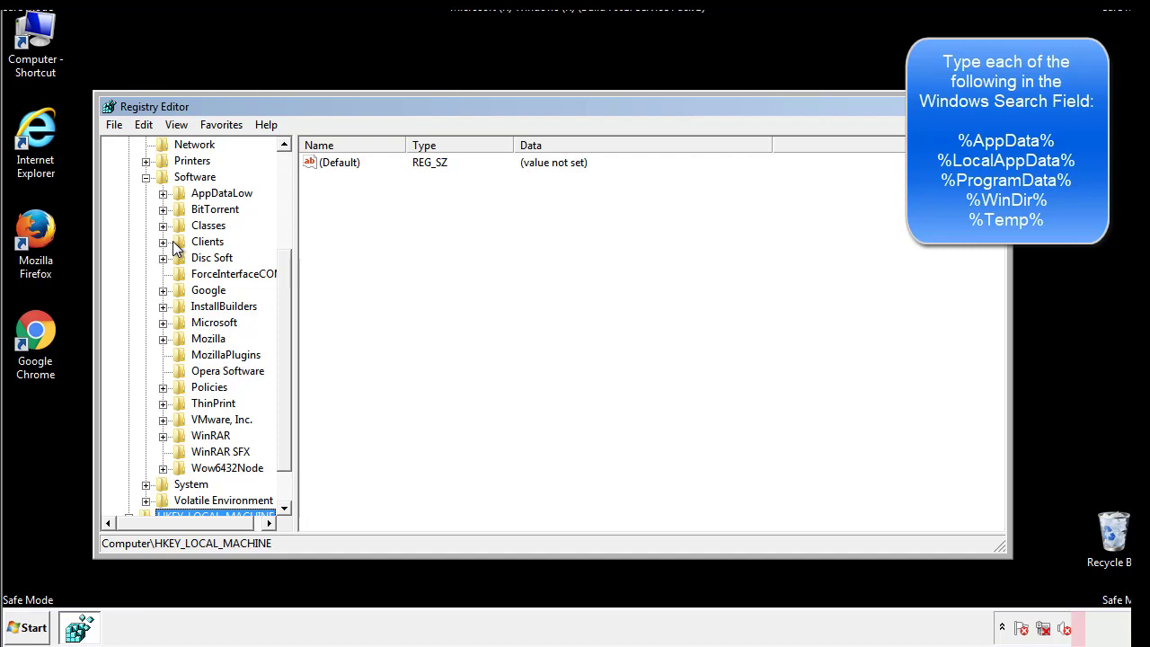
{"action": "left_click", "coordinate": [161, 325]}
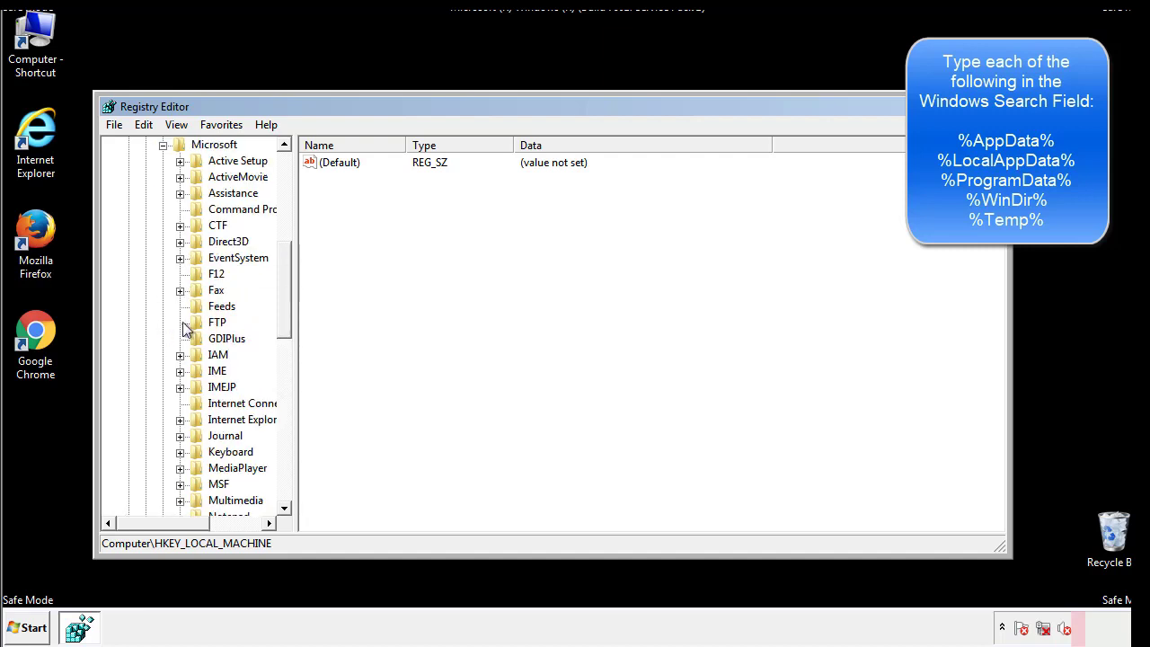
{"action": "left_click_drag", "start_coordinate": [282, 278], "coordinate": [283, 374]}
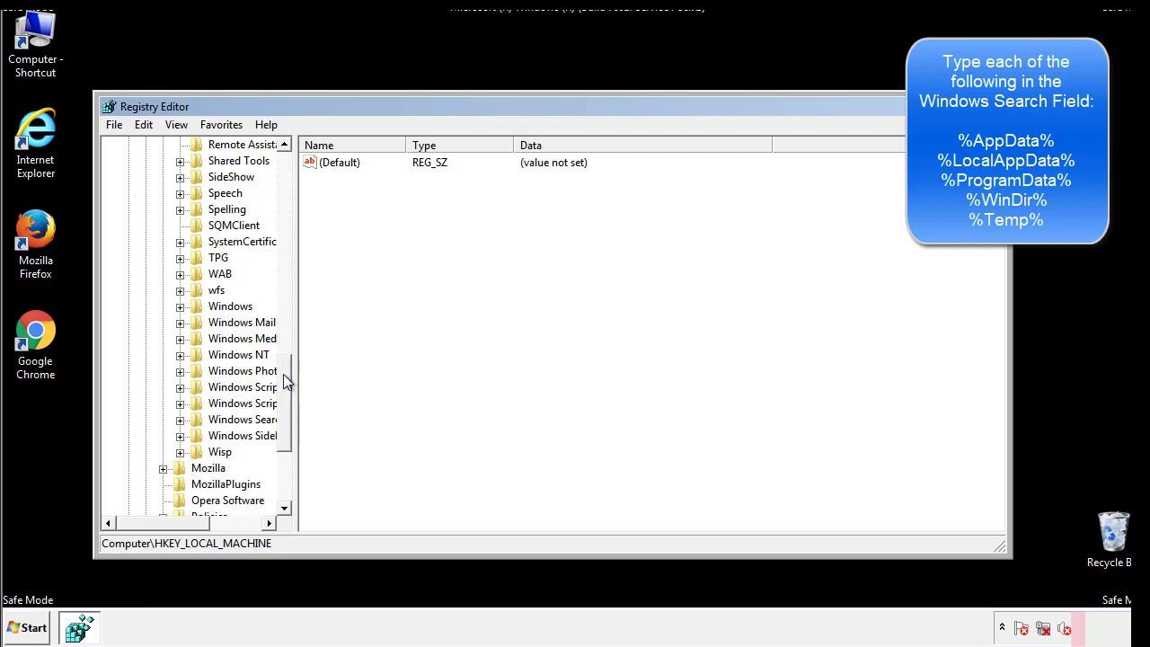
{"action": "left_click", "coordinate": [181, 307]}
{"action": "left_click", "coordinate": [197, 323]}
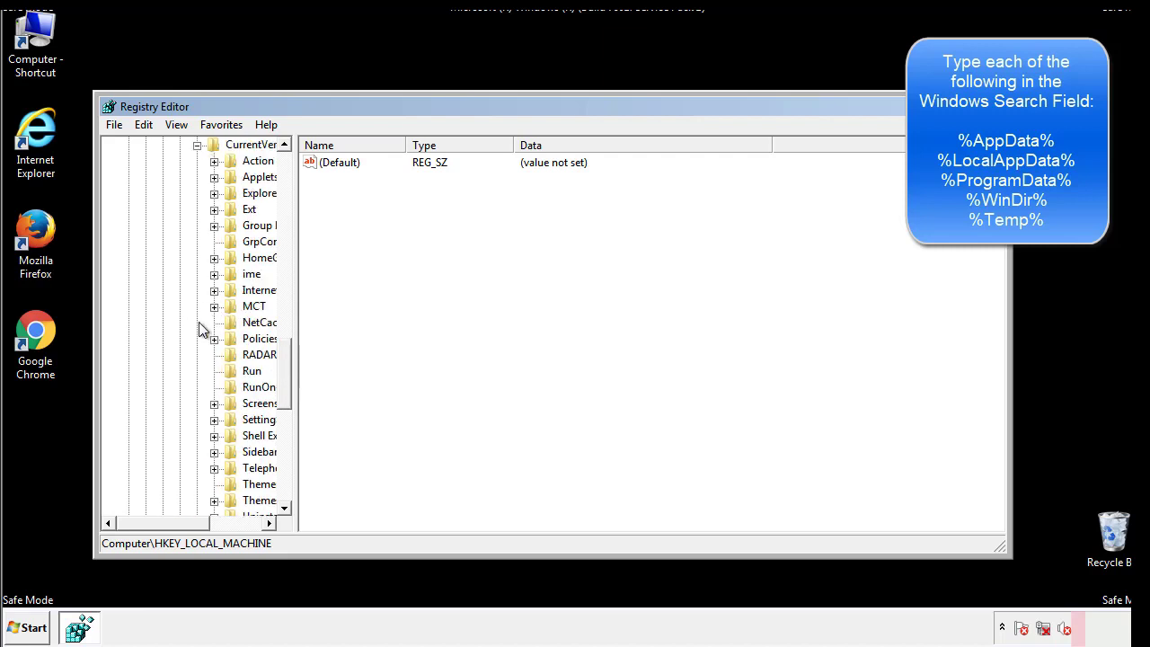
{"action": "left_click_drag", "start_coordinate": [174, 527], "coordinate": [203, 523]}
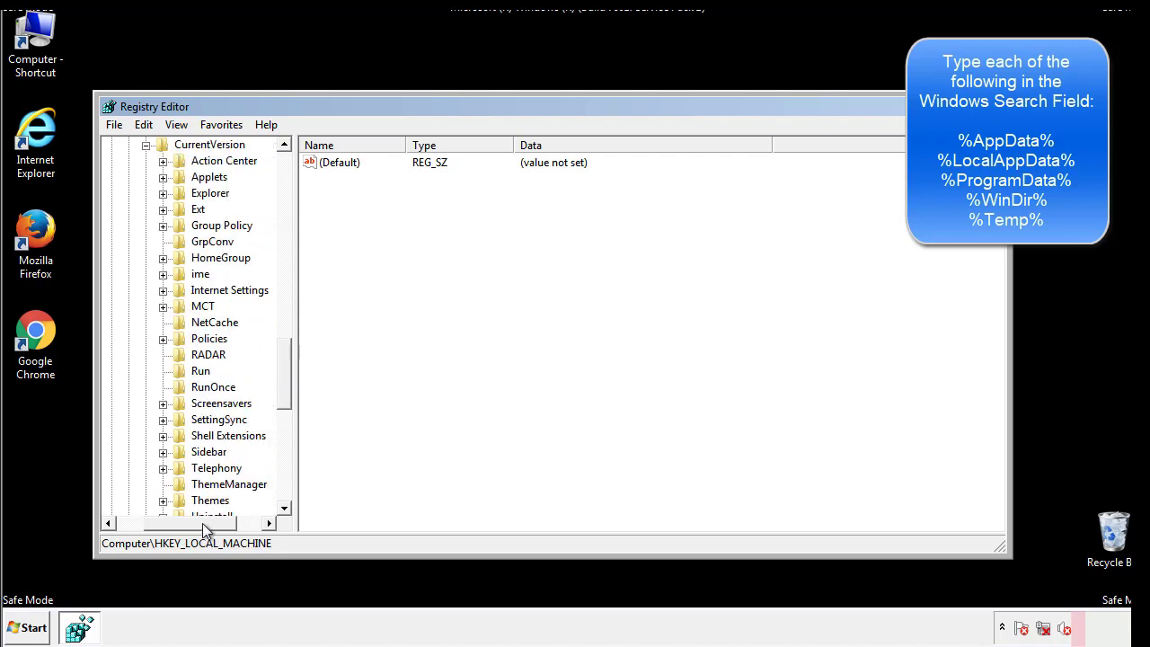
{"action": "left_click", "coordinate": [196, 367]}
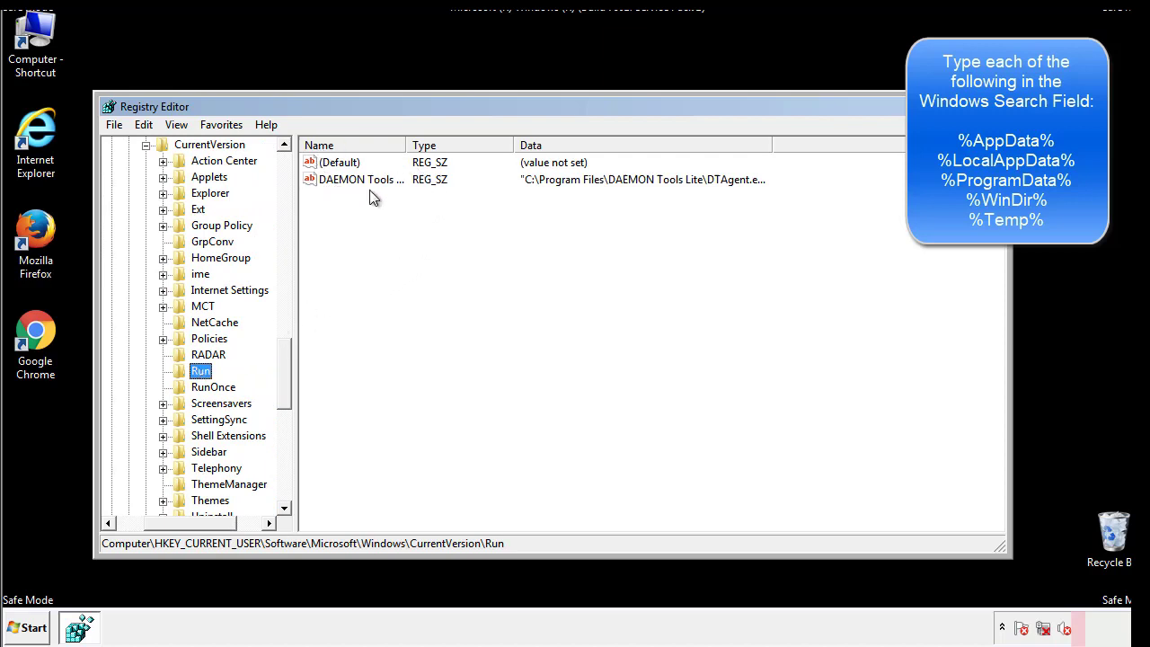
{"action": "left_click", "coordinate": [490, 210]}
{"action": "left_click_drag", "start_coordinate": [340, 261], "coordinate": [411, 206]}
Collapse the Windows key under HKEY_CURRENT_USER\Software\Microsoft and return to the start of the registry tree.
{"action": "left_click_drag", "start_coordinate": [191, 520], "coordinate": [153, 523]}
{"action": "left_click_drag", "start_coordinate": [291, 393], "coordinate": [284, 376]}
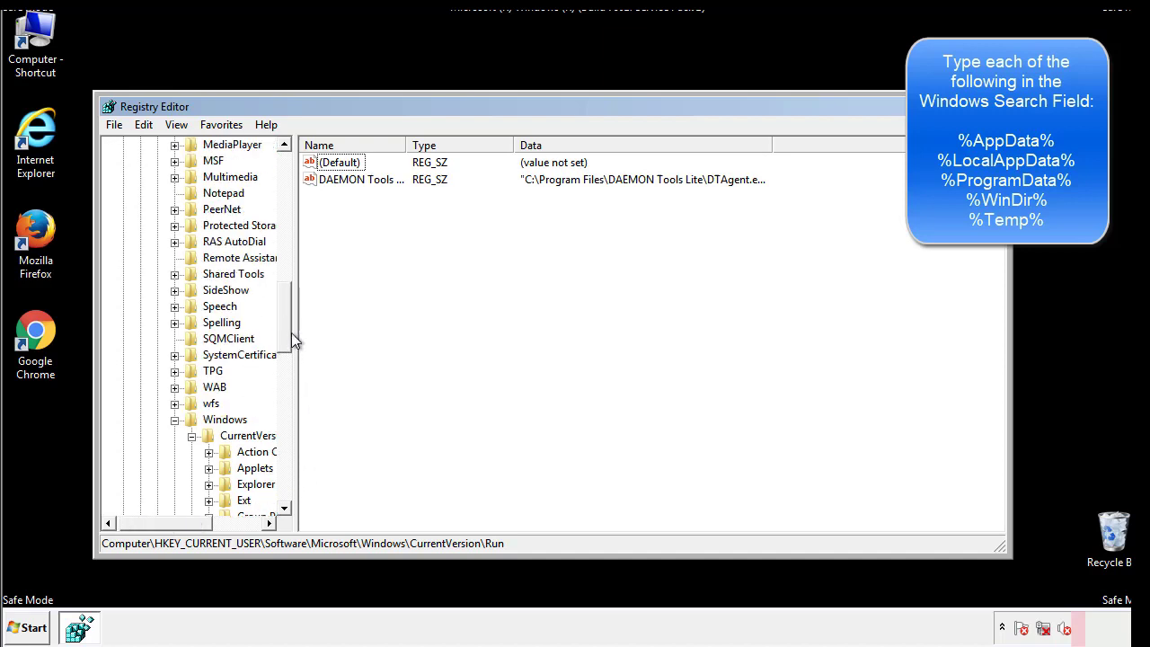
{"action": "left_click", "coordinate": [175, 420]}
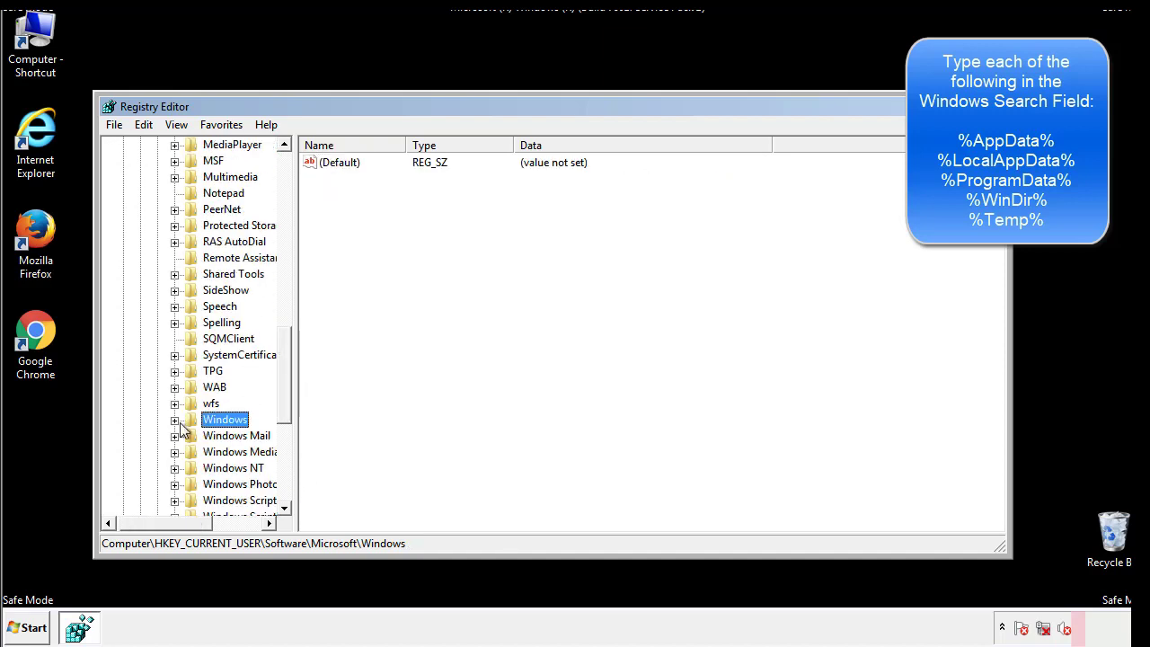
{"action": "left_click_drag", "start_coordinate": [288, 400], "coordinate": [289, 222]}
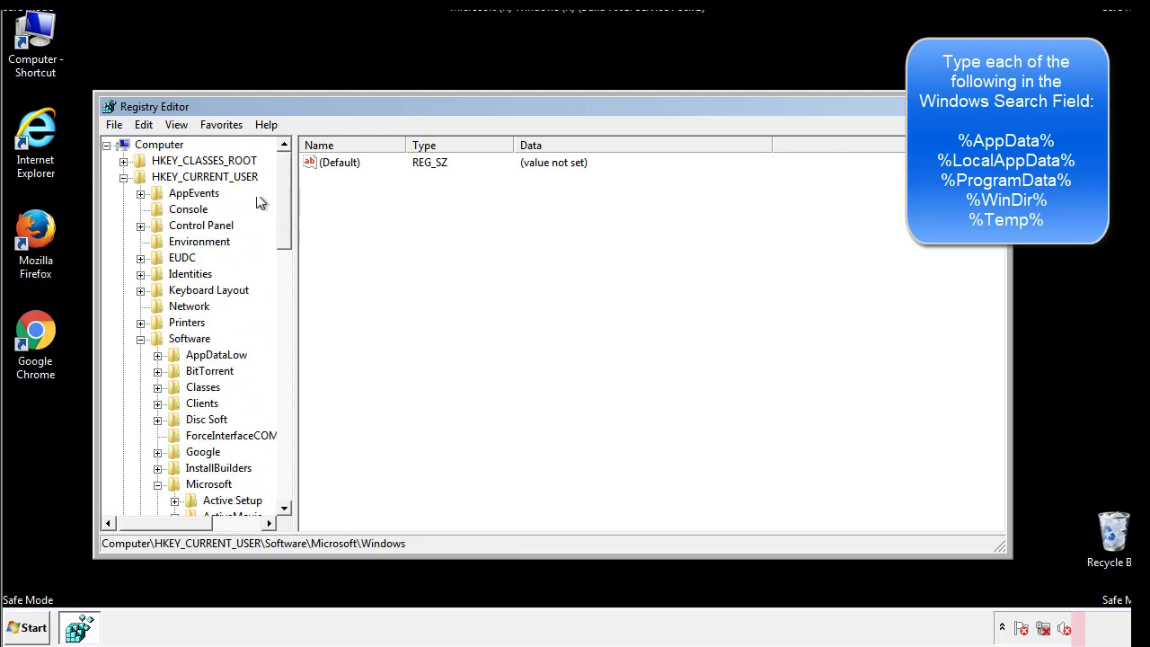
Search the registry's keys, values and data for %temp%.
{"action": "left_click", "coordinate": [146, 125]}
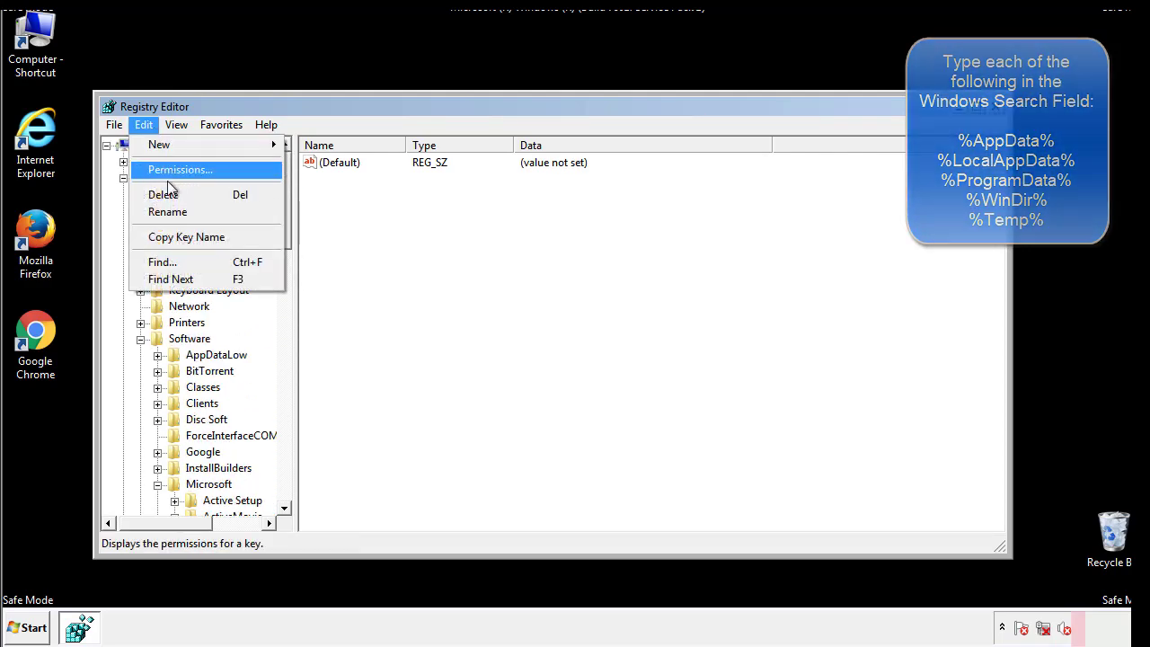
{"action": "left_click", "coordinate": [152, 261]}
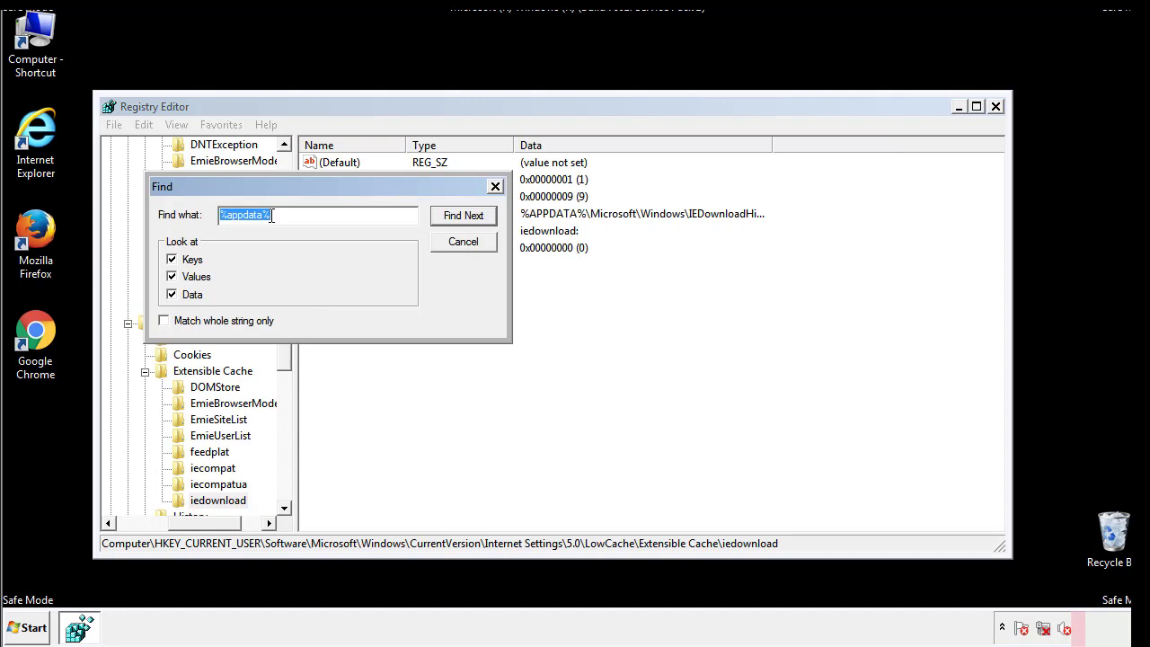
{"action": "type", "text": "%temp%"}
{"action": "key", "text": "Return"}
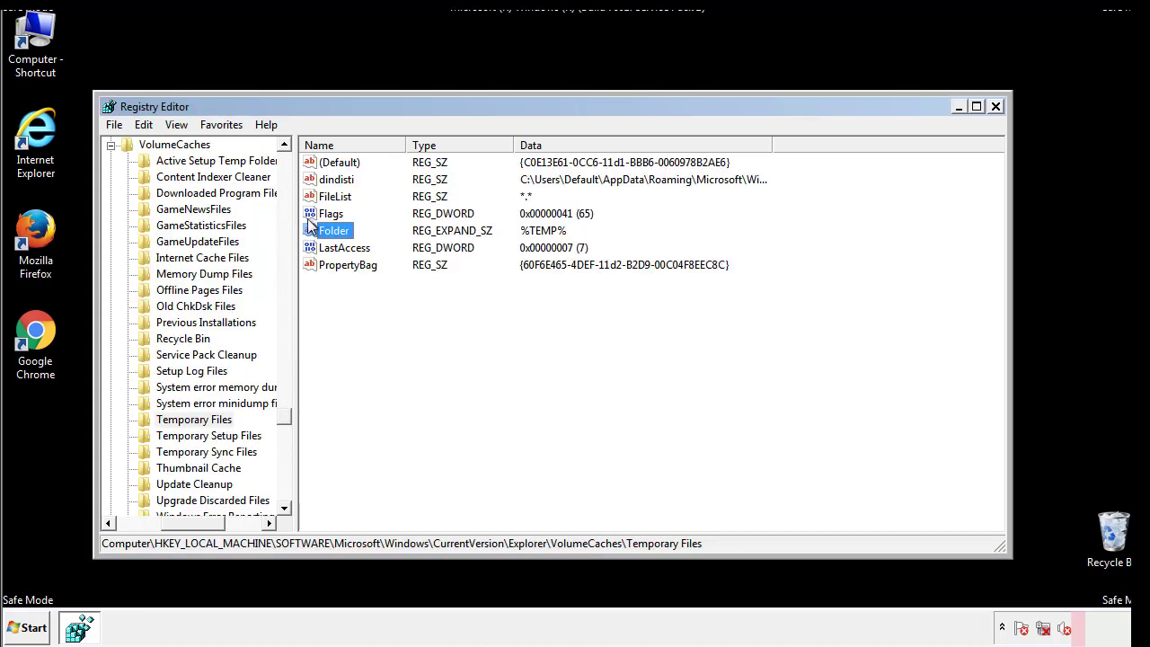
Delete all values in the VolumeCaches\Temporary Files registry key, confirm the deletion and close Registry Editor.
{"action": "left_click", "coordinate": [470, 314]}
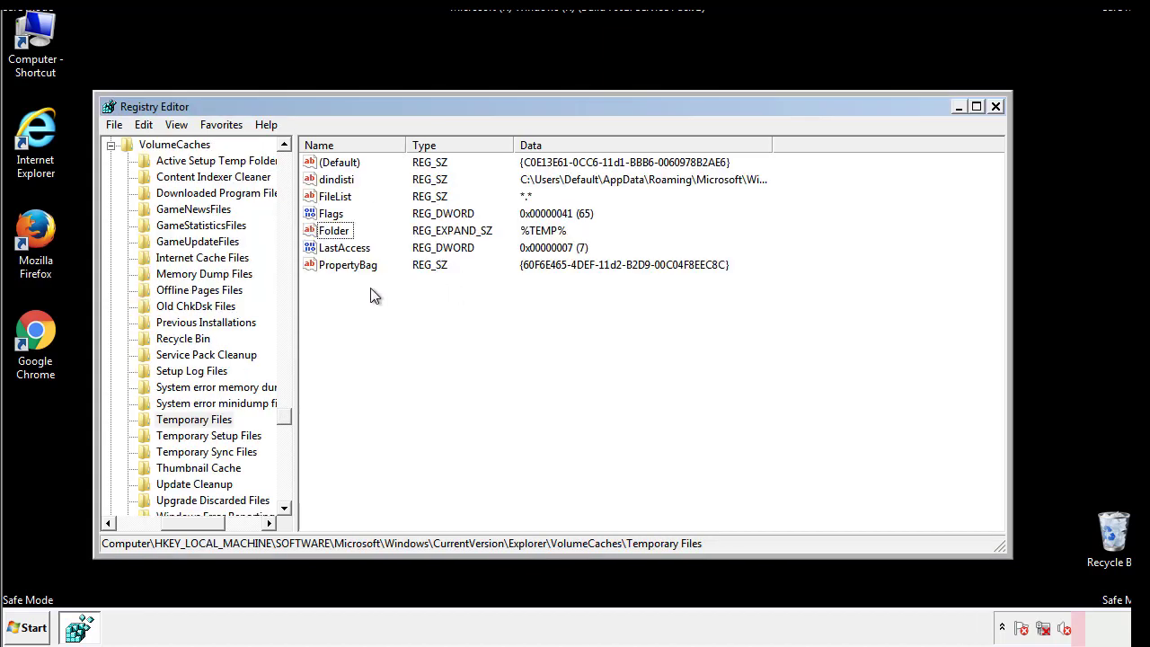
{"action": "left_click_drag", "start_coordinate": [369, 288], "coordinate": [326, 164]}
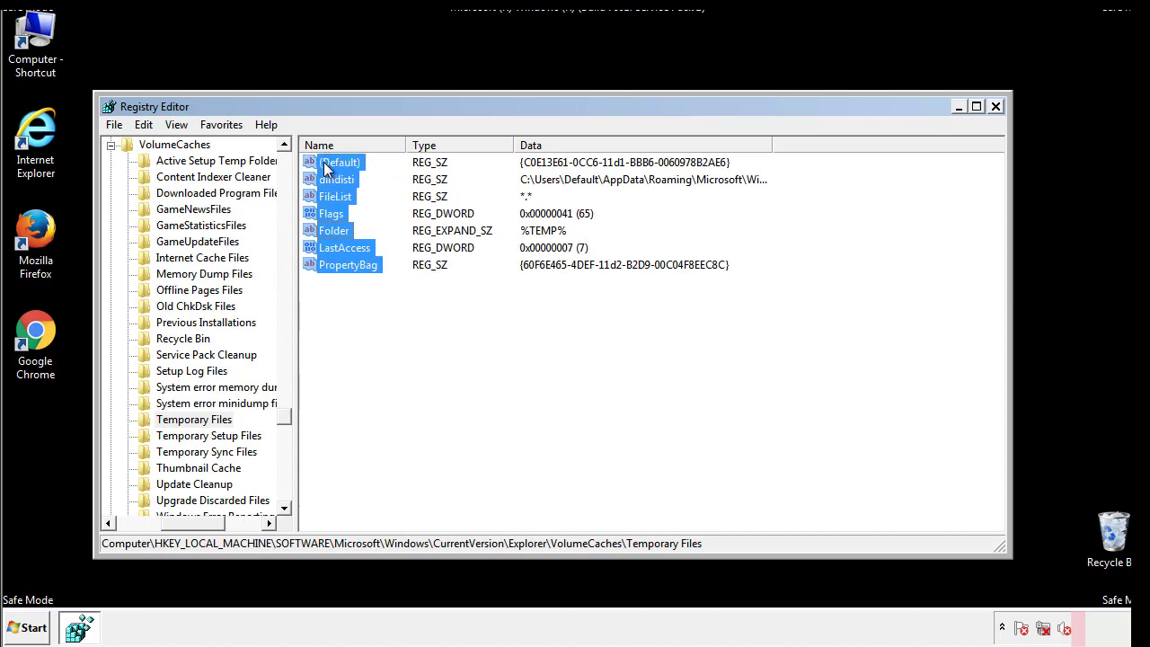
{"action": "right_click", "coordinate": [325, 168]}
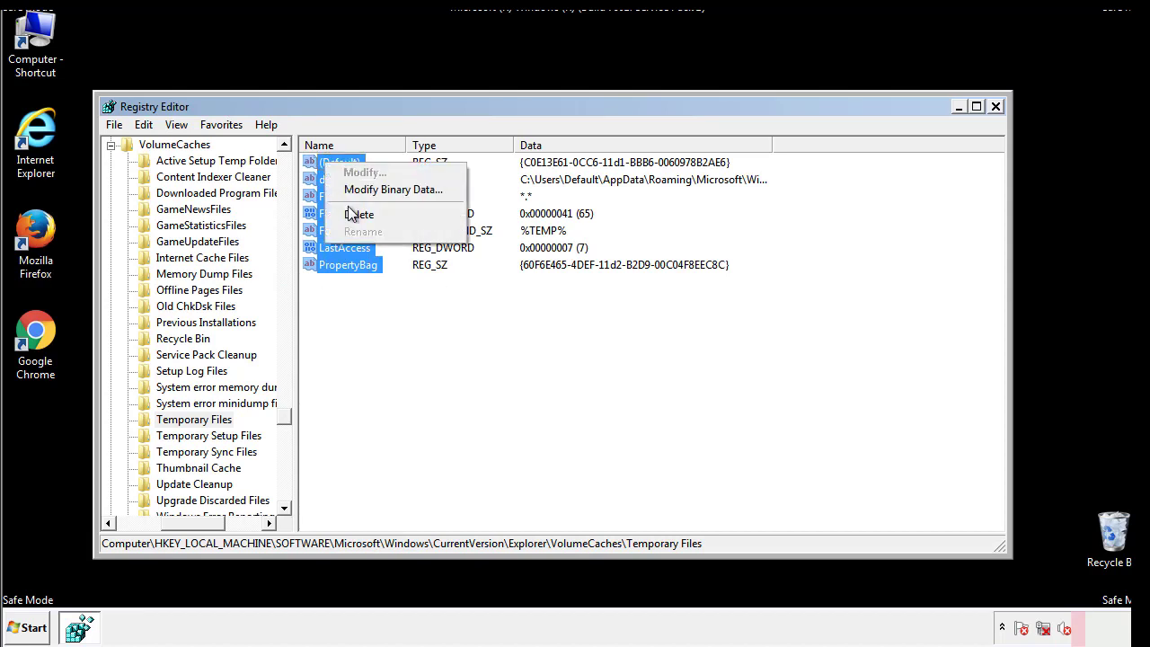
{"action": "left_click", "coordinate": [351, 216]}
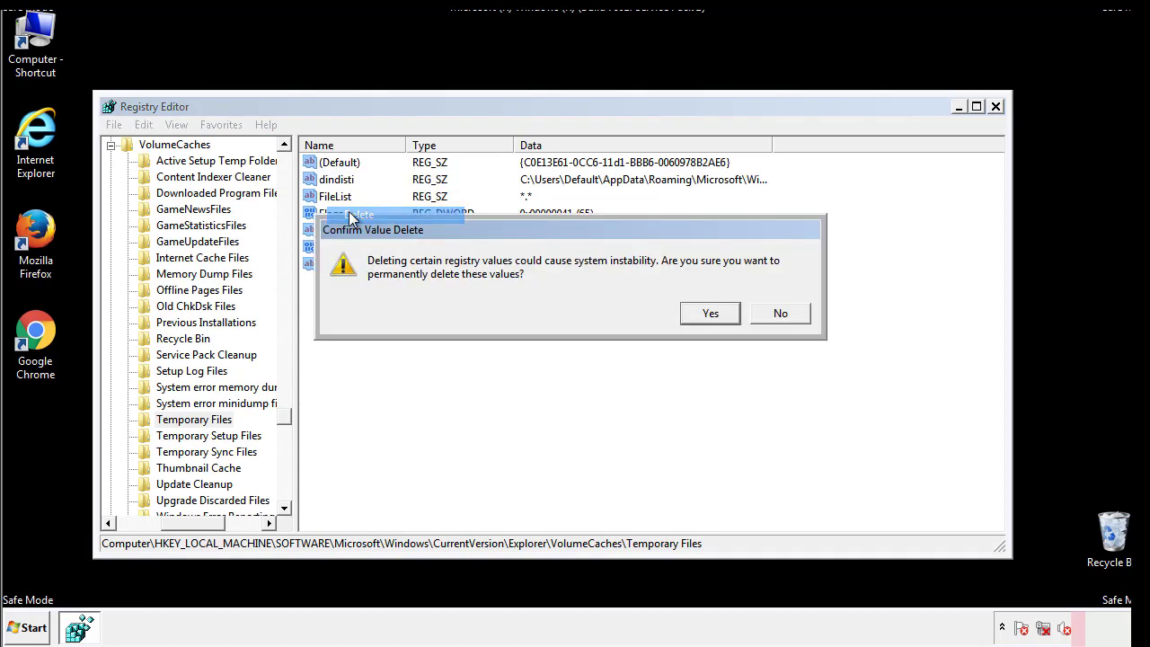
{"action": "left_click", "coordinate": [712, 312]}
{"action": "left_click", "coordinate": [400, 221]}
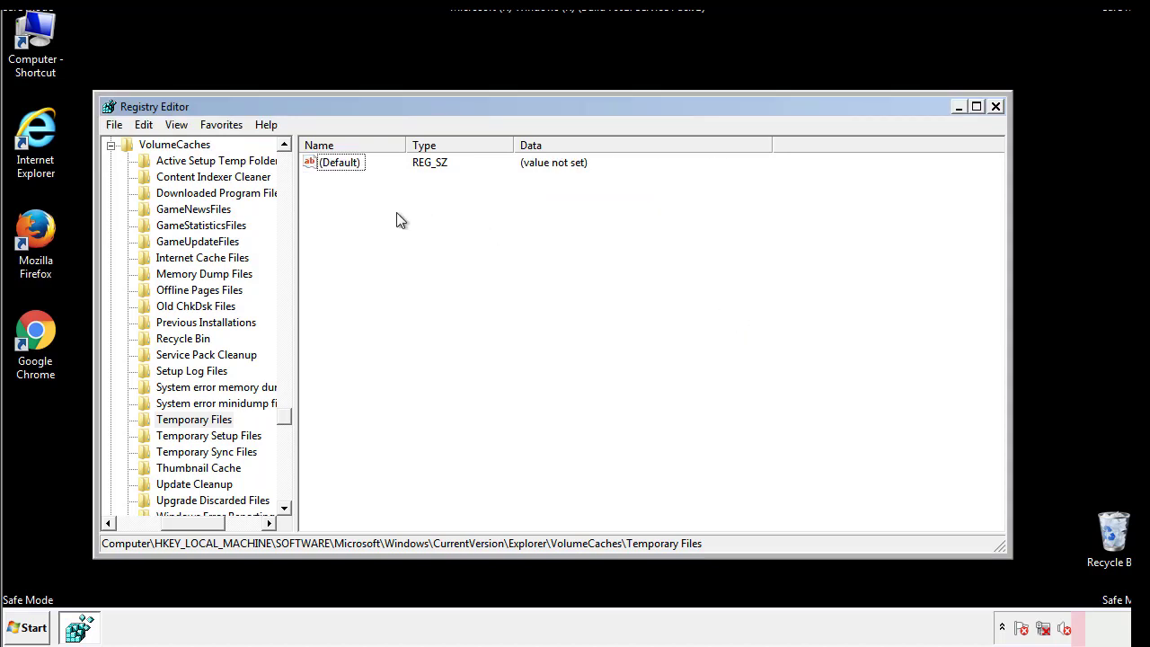
{"action": "left_click", "coordinate": [997, 107]}
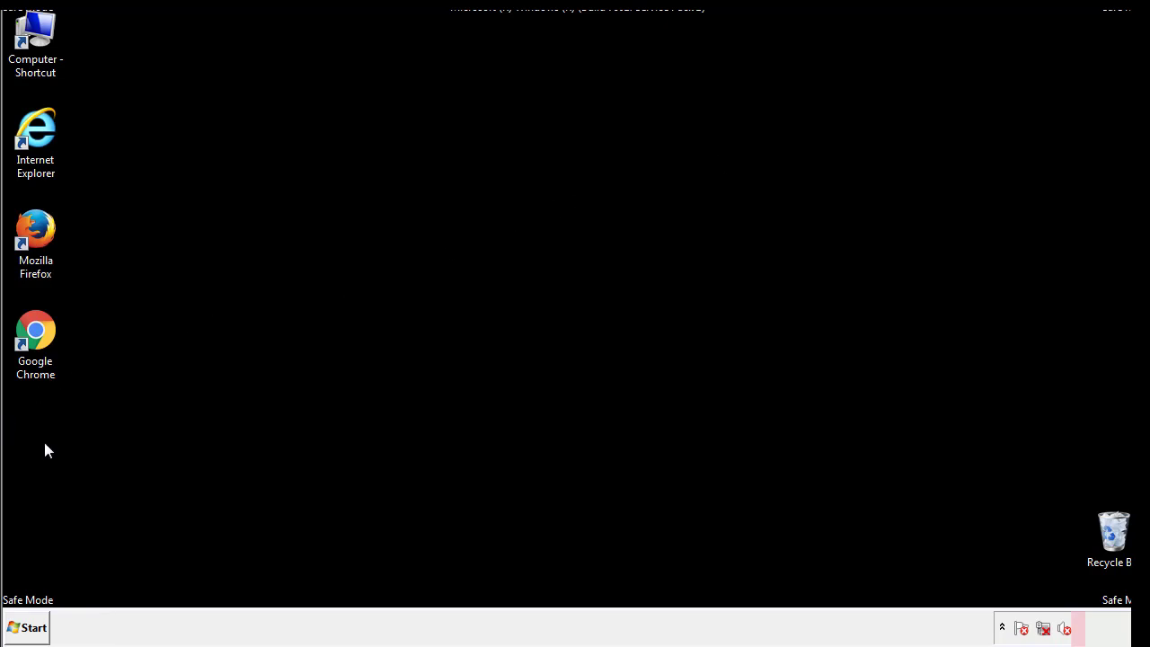
Search for msconfig and open the System Configuration utility.
{"action": "left_click", "coordinate": [22, 629]}
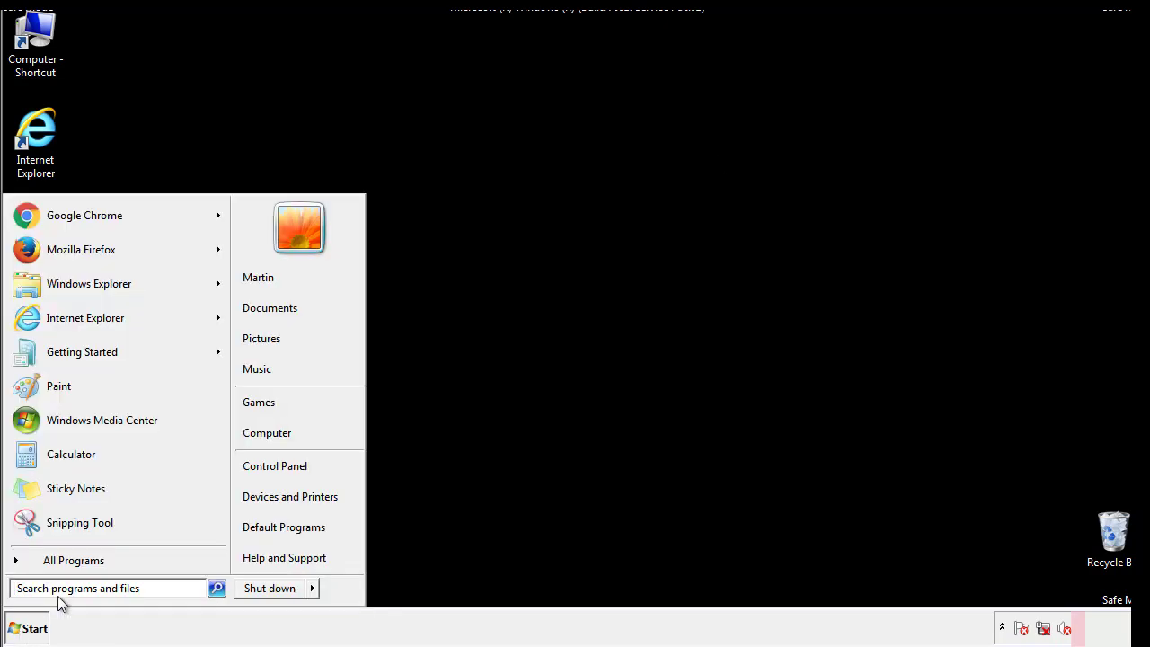
{"action": "type", "text": "mscon"}
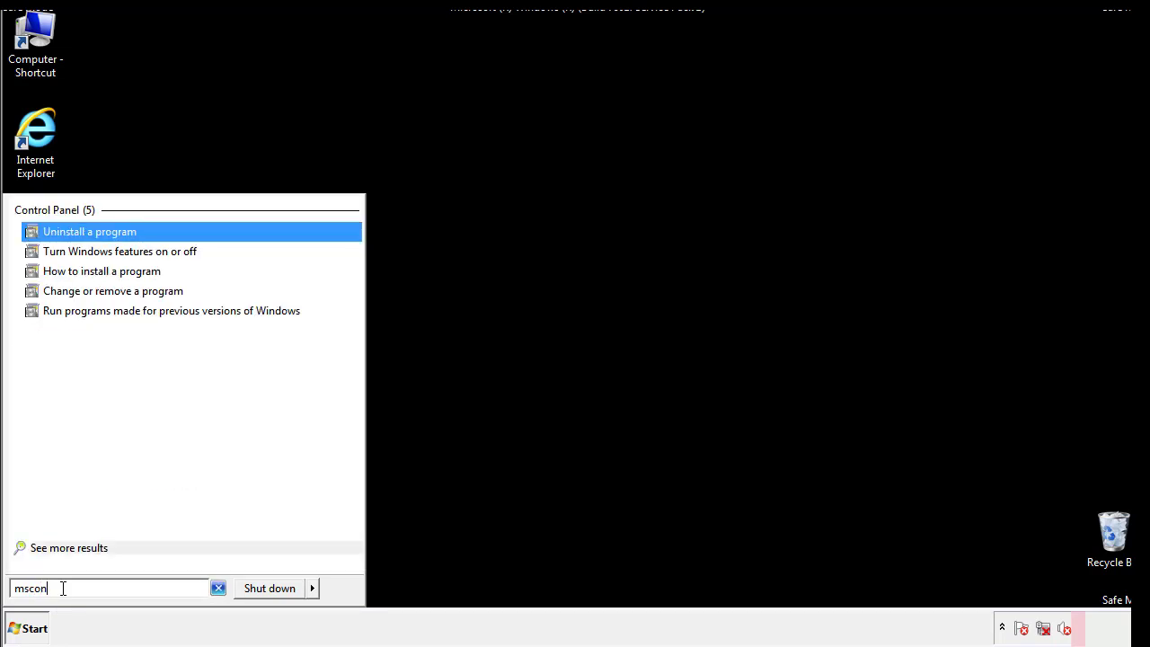
{"action": "type", "text": "fgi"}
{"action": "key", "text": "BackSpace"}
{"action": "key", "text": "BackSpace"}
{"action": "type", "text": "ig"}
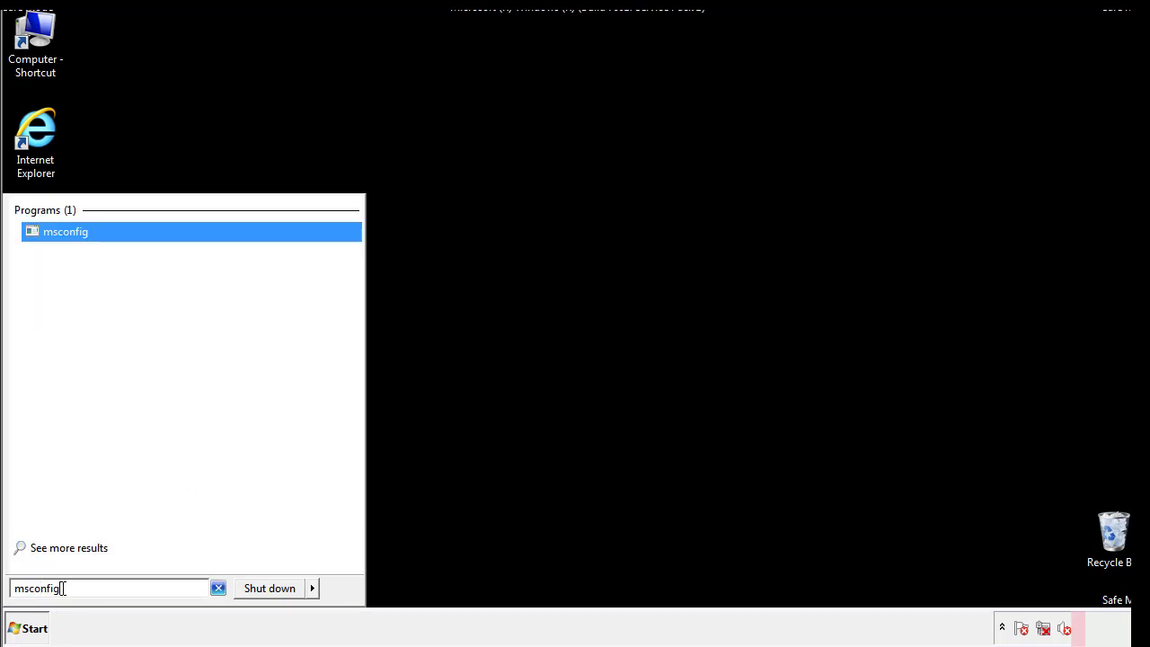
{"action": "key", "text": "Return"}
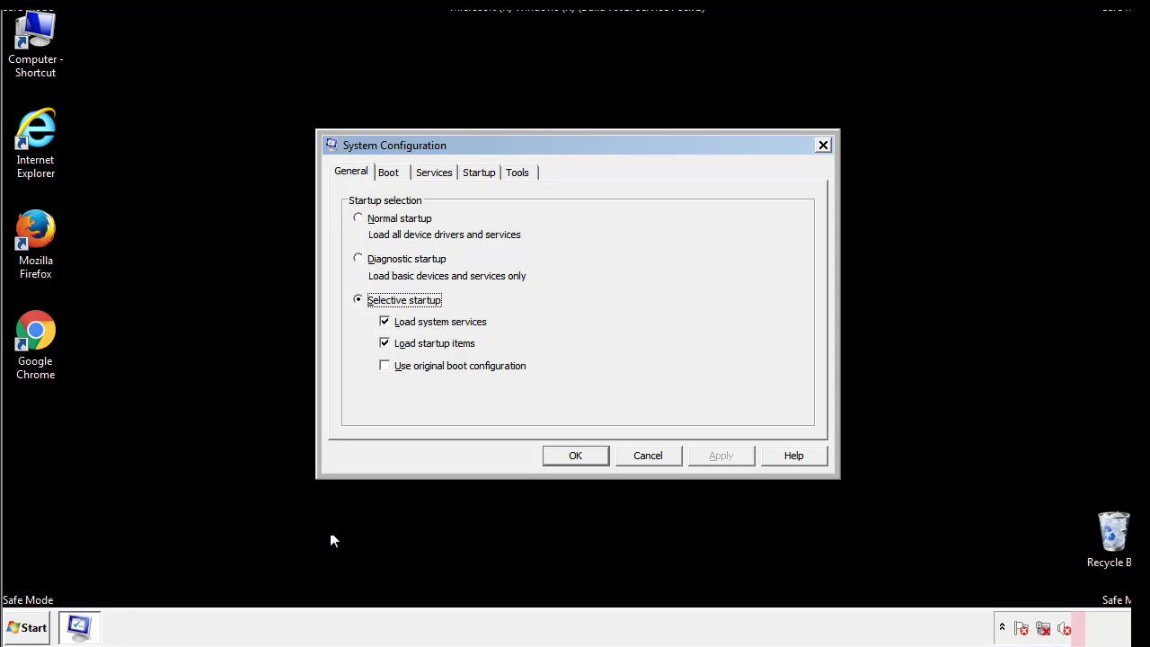
Turn off Safe boot in the boot options, apply the change and restart the computer.
{"action": "left_click", "coordinate": [394, 172]}
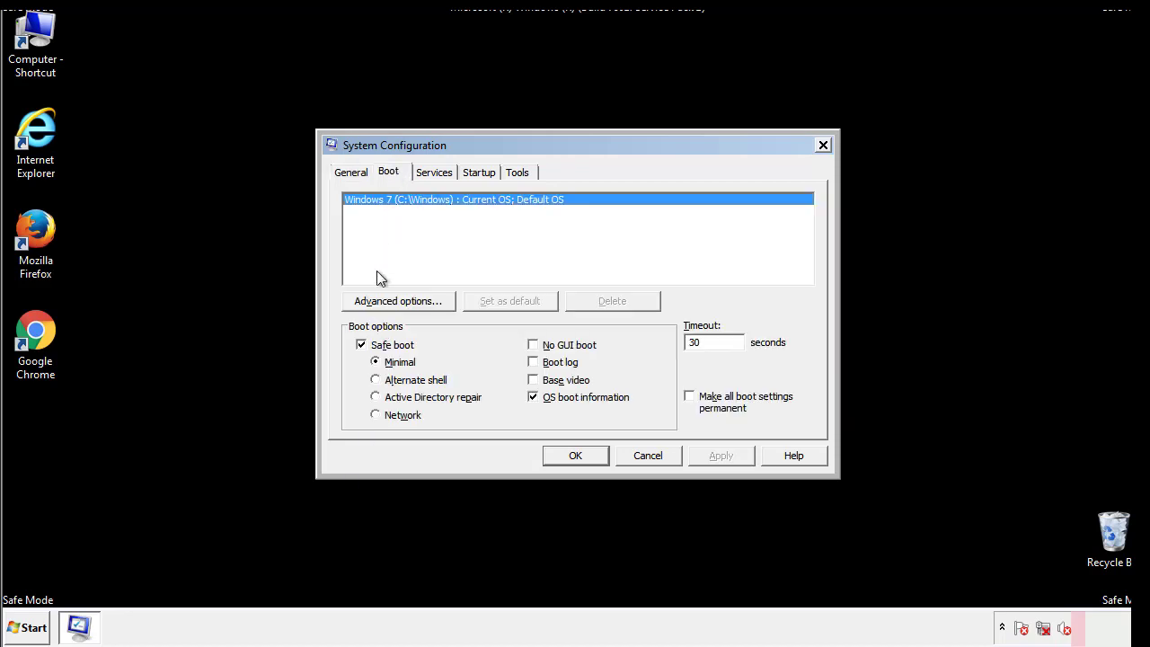
{"action": "left_click", "coordinate": [366, 349]}
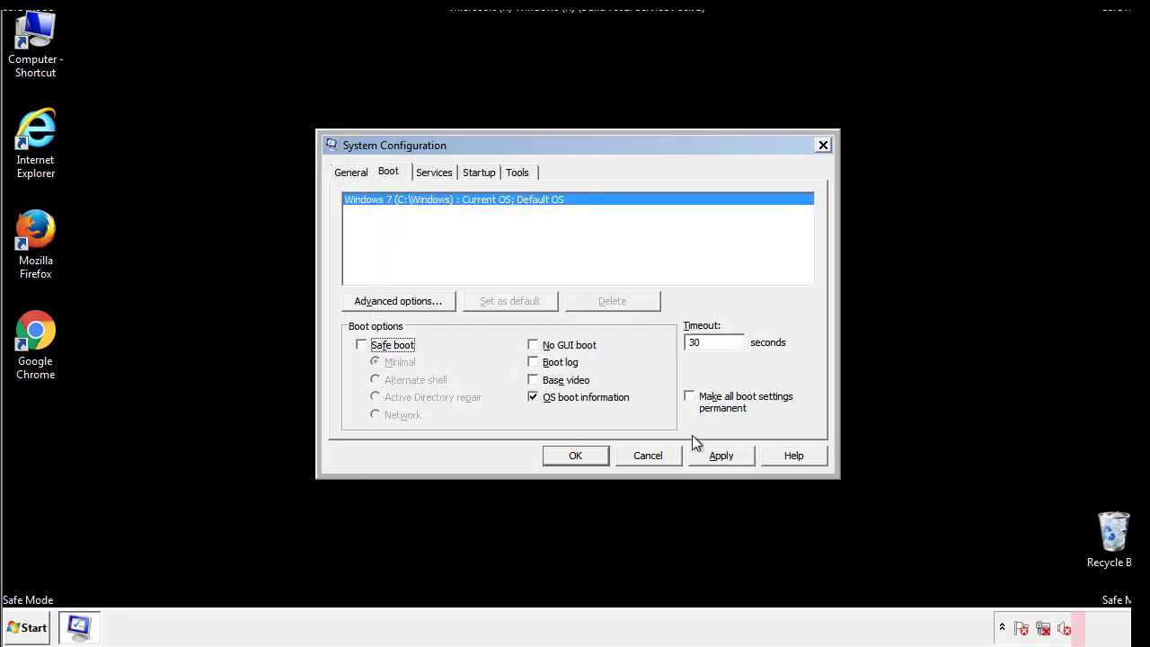
{"action": "left_click", "coordinate": [723, 454]}
{"action": "left_click", "coordinate": [573, 456]}
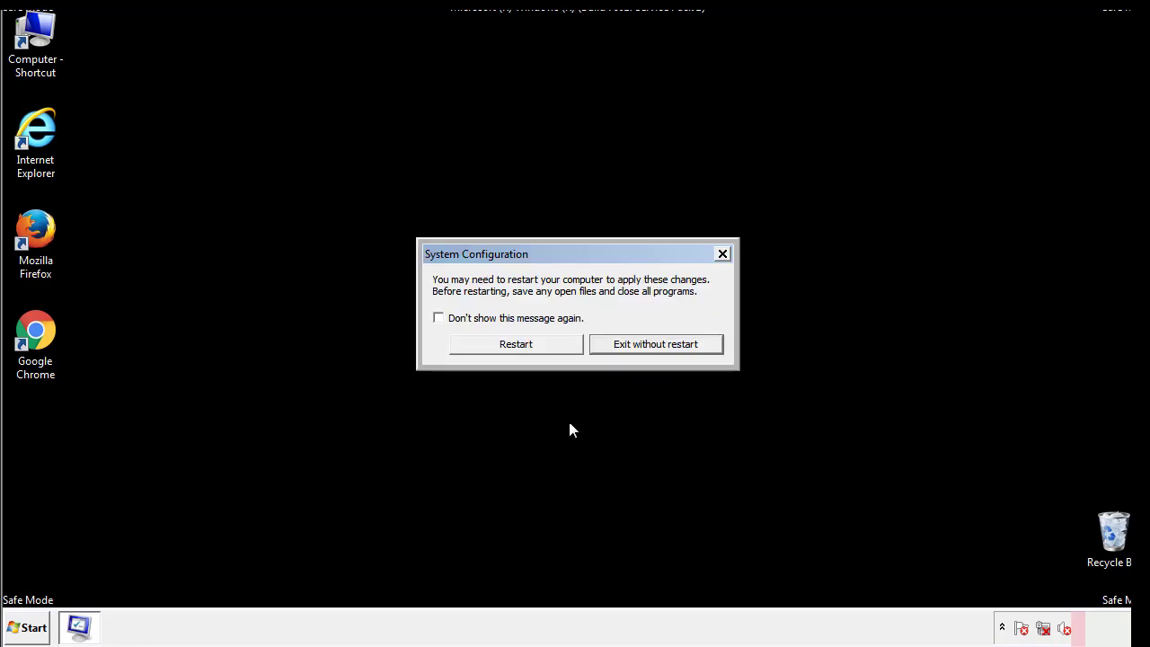
{"action": "left_click", "coordinate": [532, 350]}
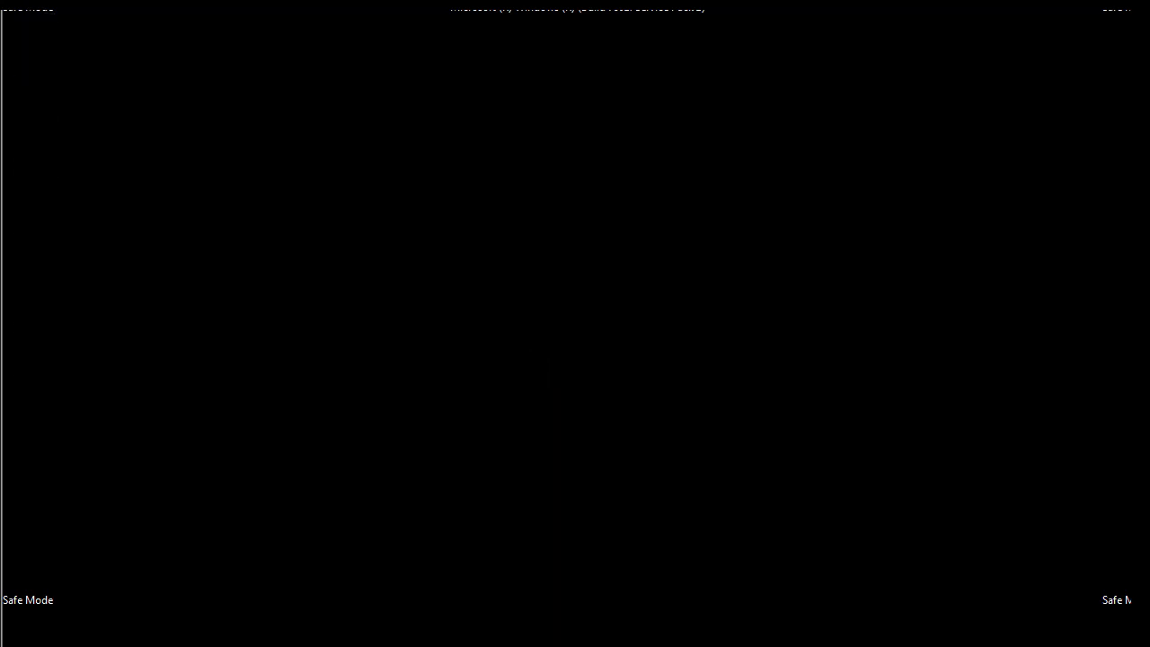